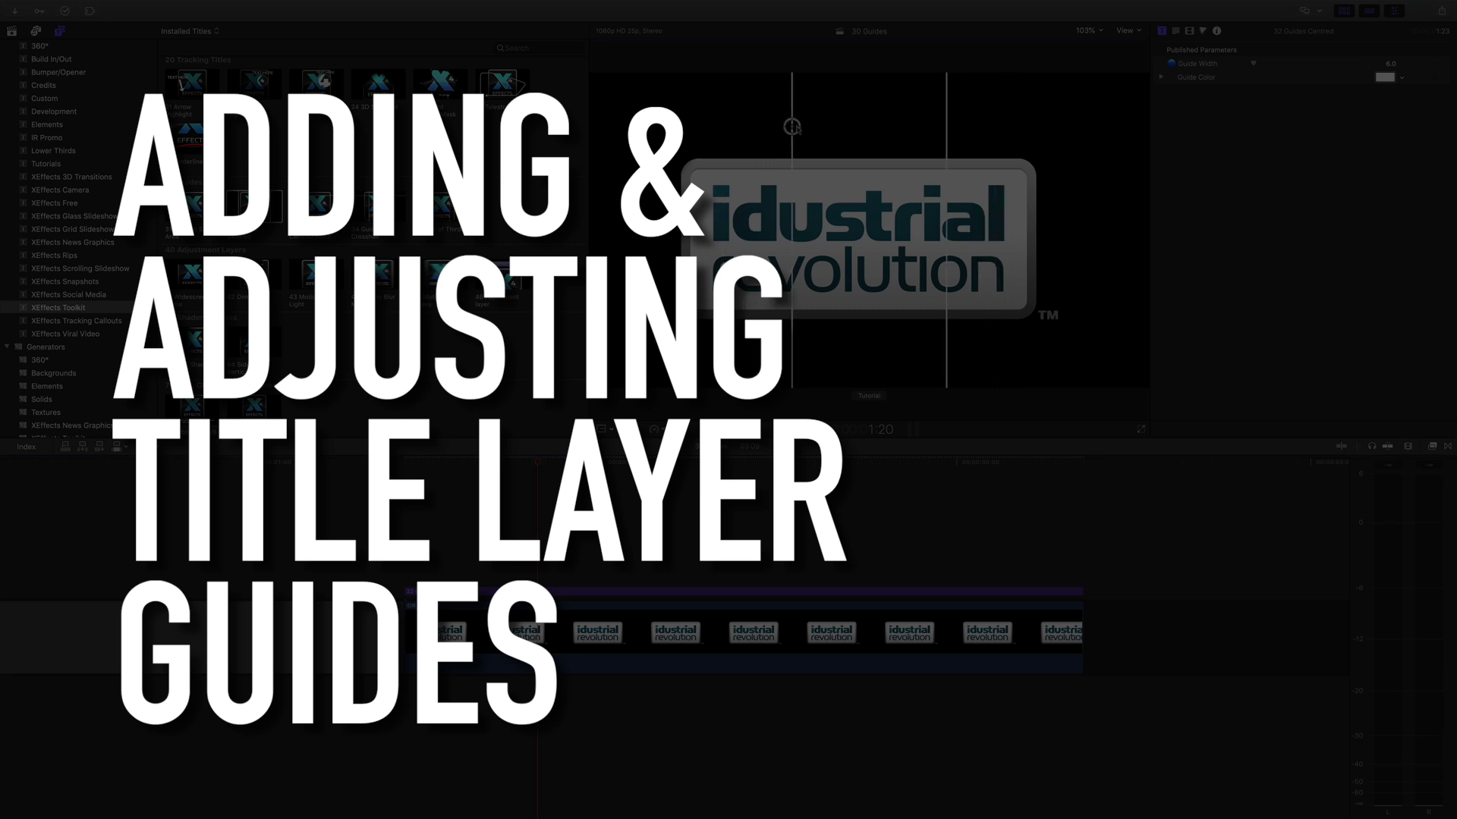
# Adjust the spacing of the two vertical guides with the on-screen handle.
pyautogui.moveTo(792, 126); pyautogui.dragTo(845, 133)
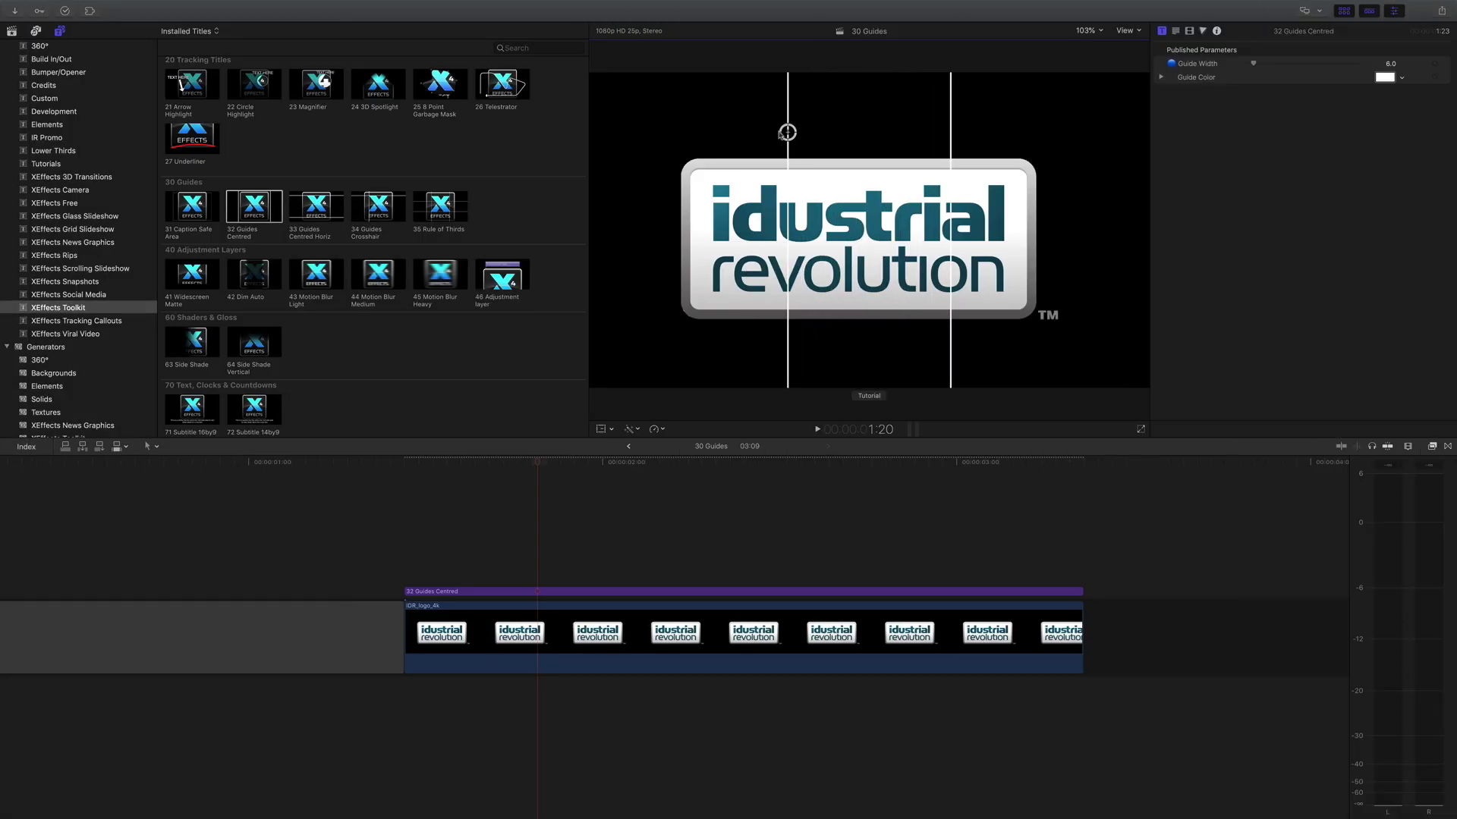
pyautogui.moveTo(731, 133); pyautogui.dragTo(699, 135)
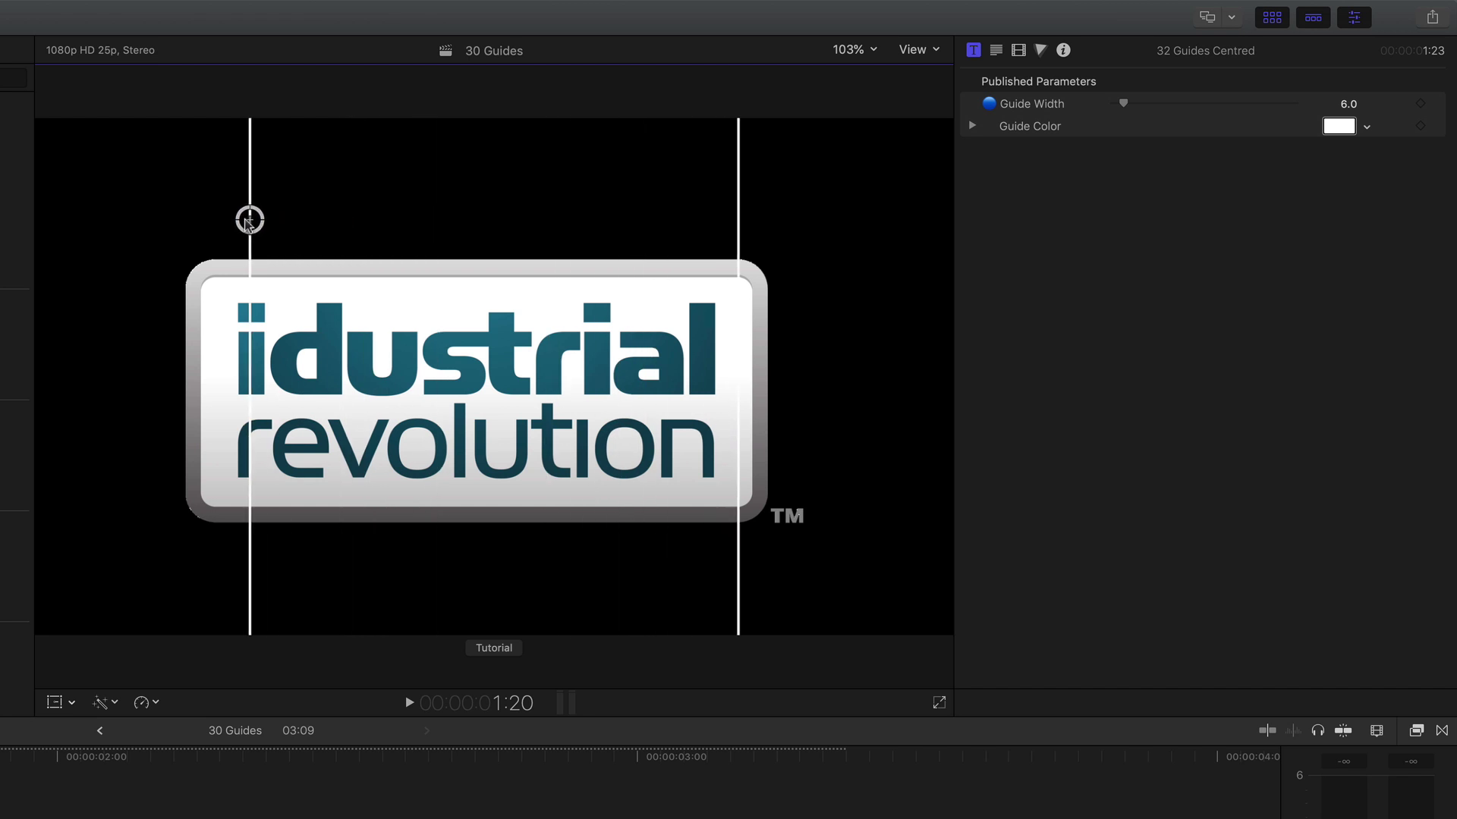
pyautogui.moveTo(215, 221); pyautogui.dragTo(222, 221)
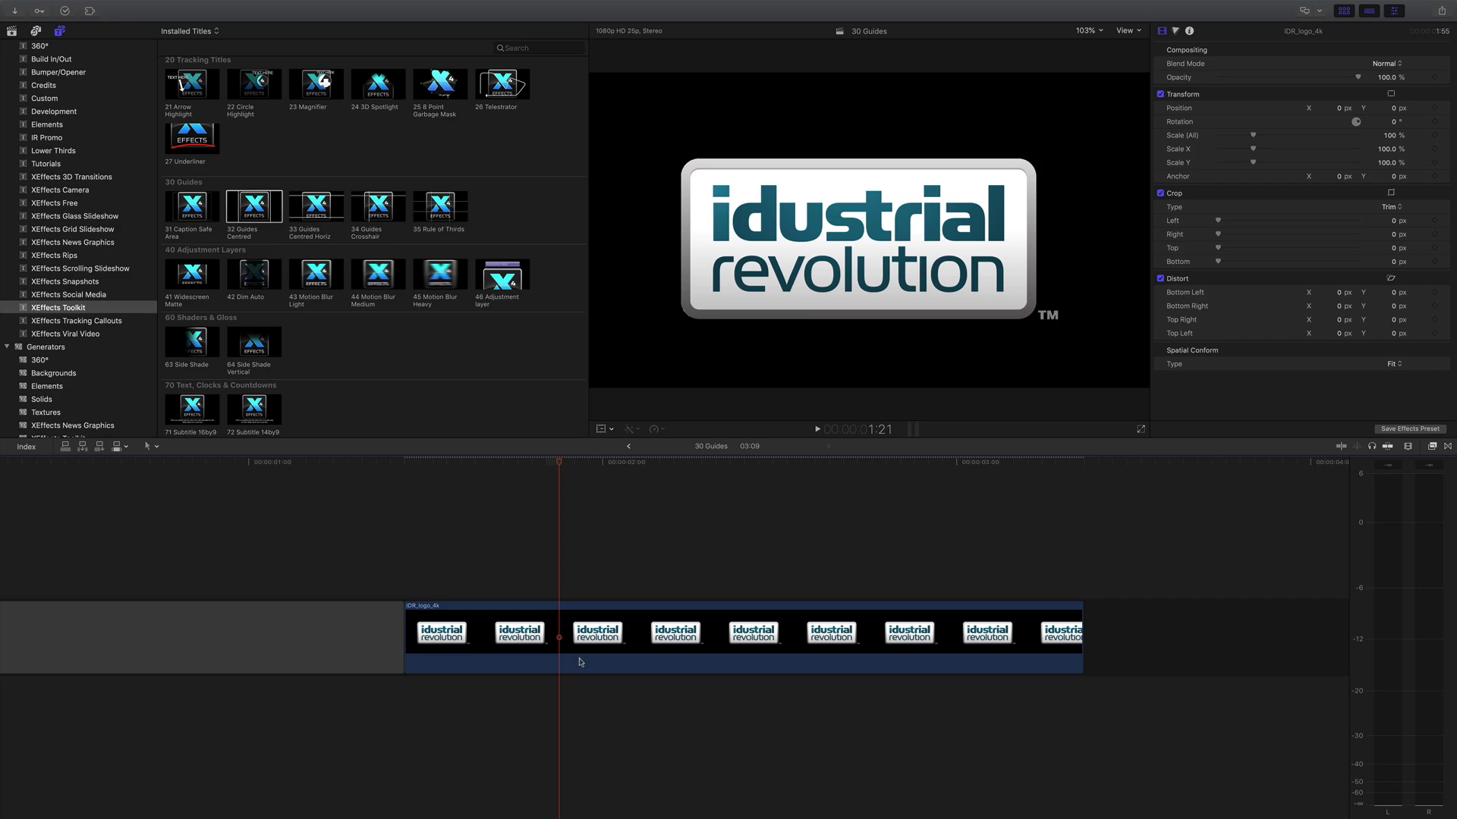
# Connect a 32 Guides Centred title above the logo clip.
pyautogui.click(565, 631)
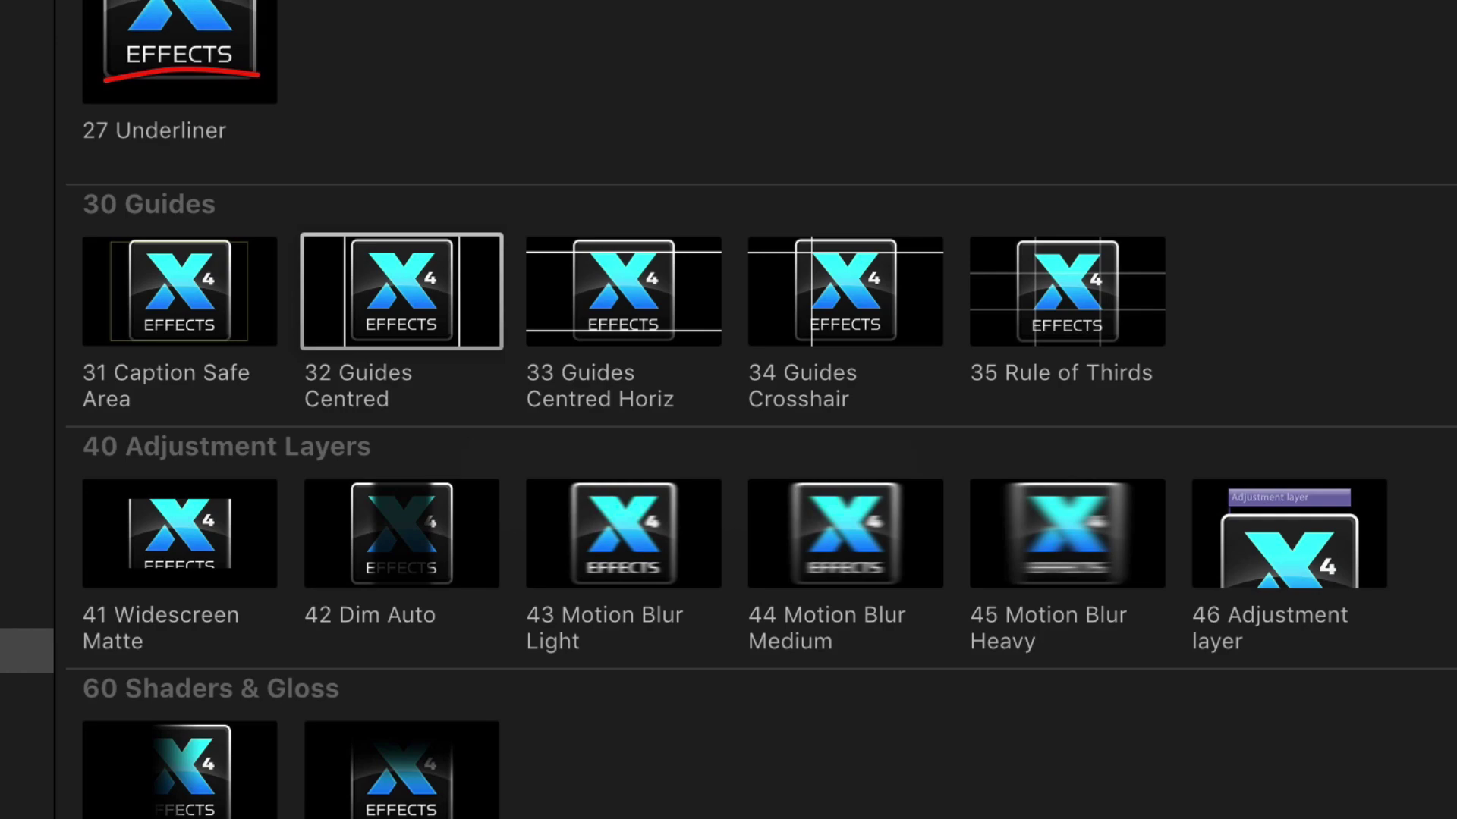
pyautogui.click(259, 213)
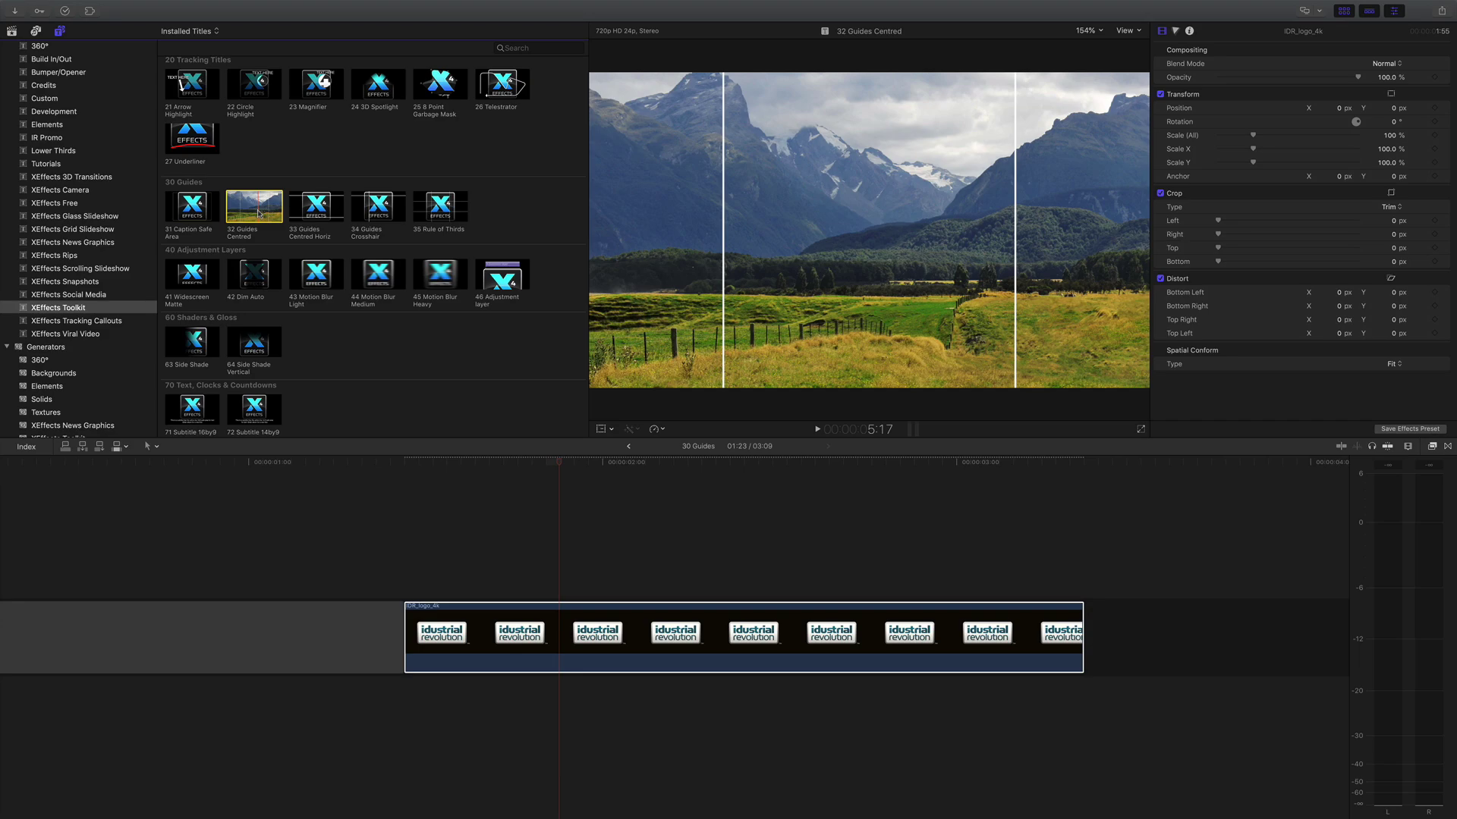
pyautogui.press('q')
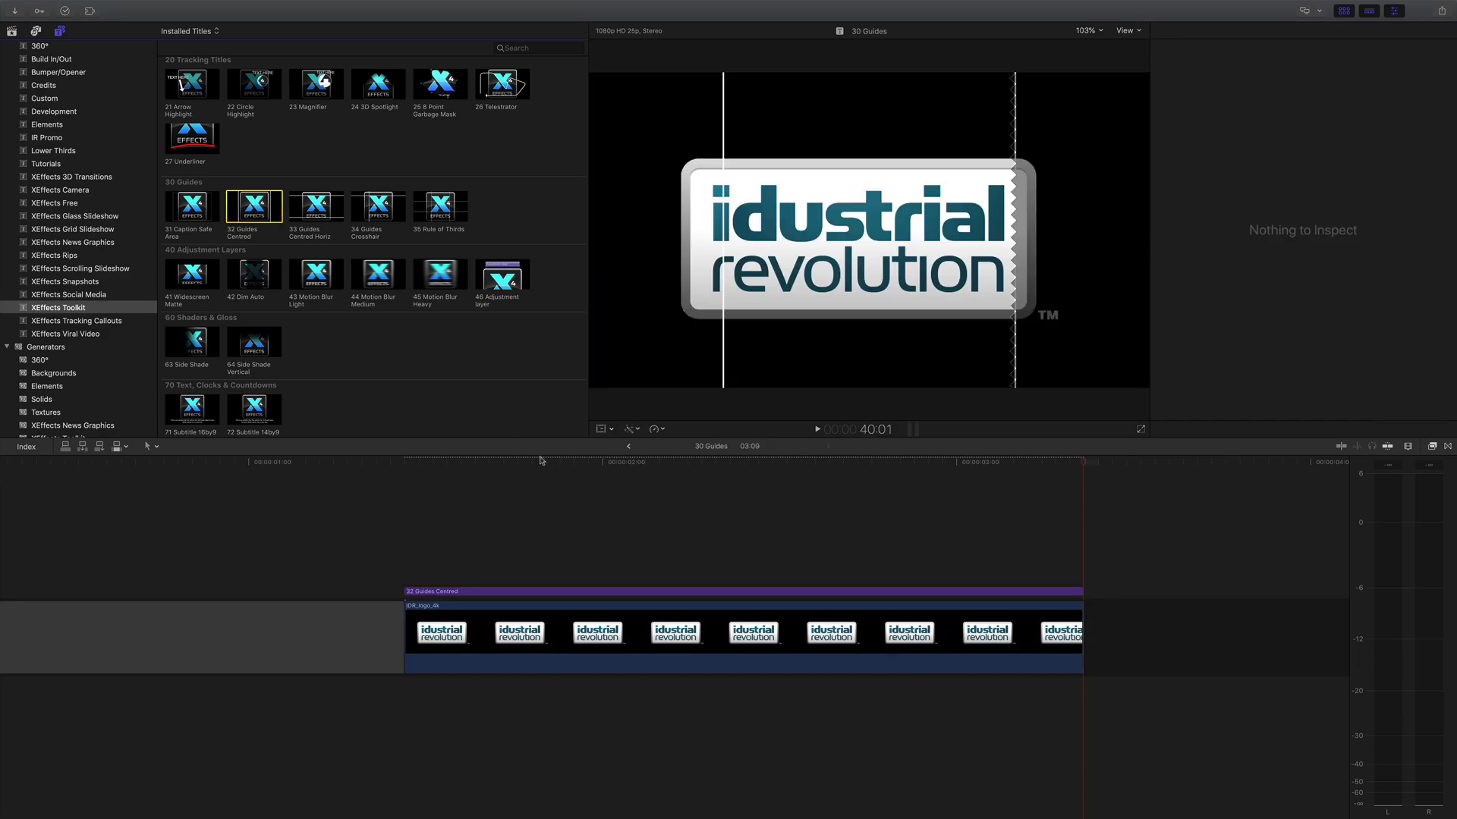
# Spread the two vertical guides out to the logo's left and right edges.
pyautogui.click(537, 592)
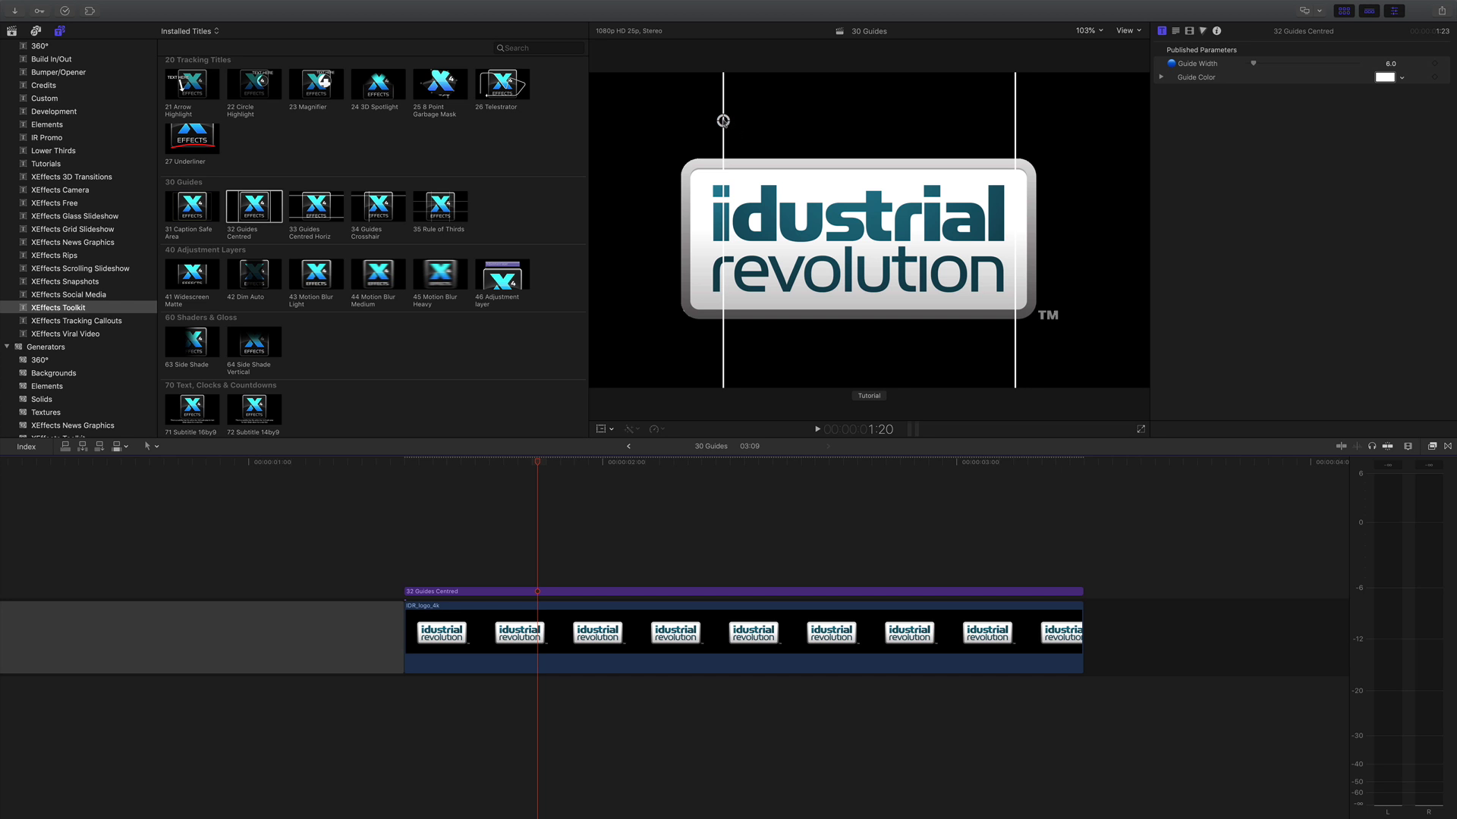
pyautogui.moveTo(723, 120); pyautogui.dragTo(783, 135)
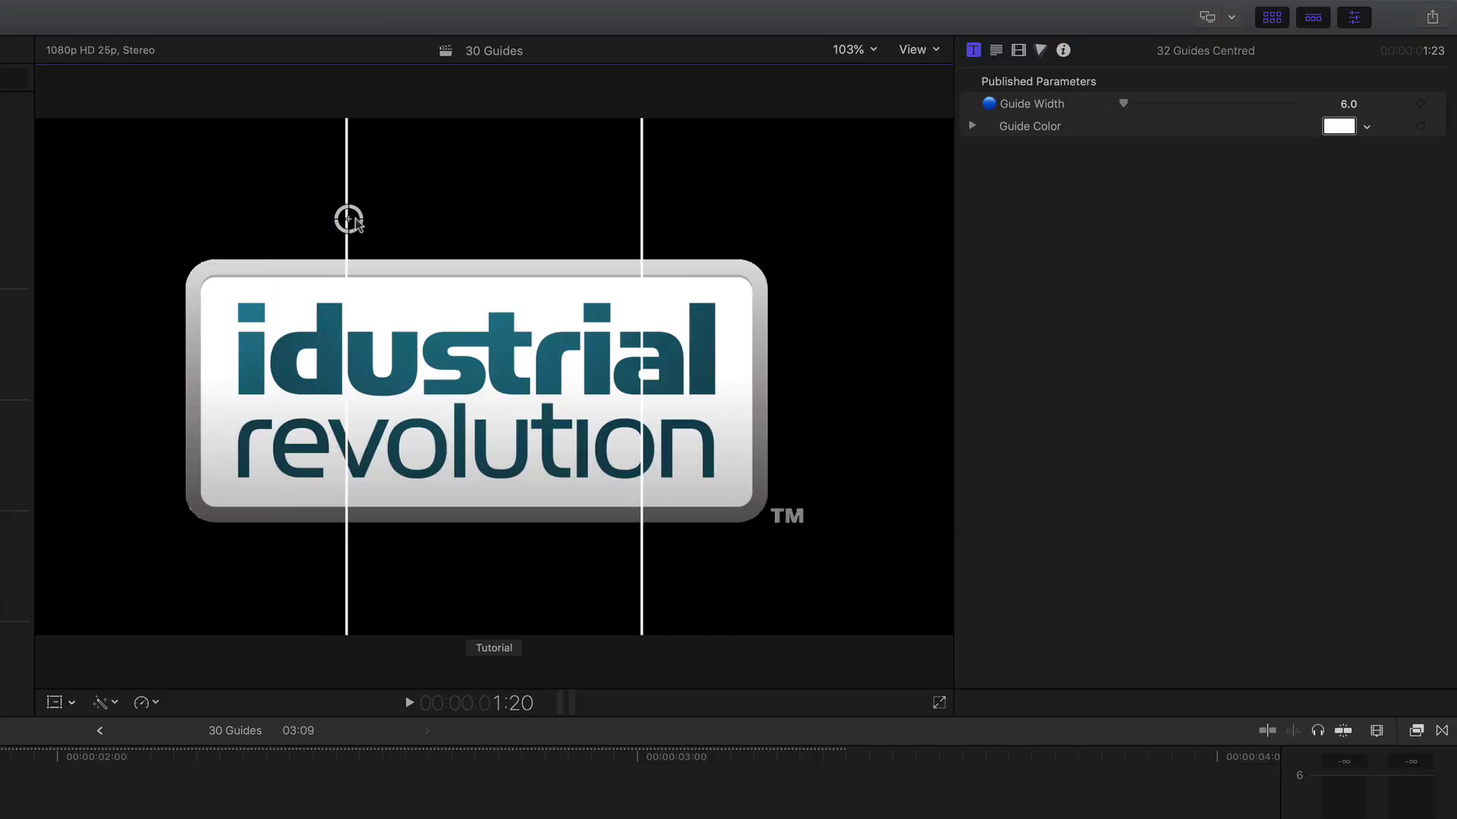
pyautogui.moveTo(354, 218); pyautogui.dragTo(226, 221)
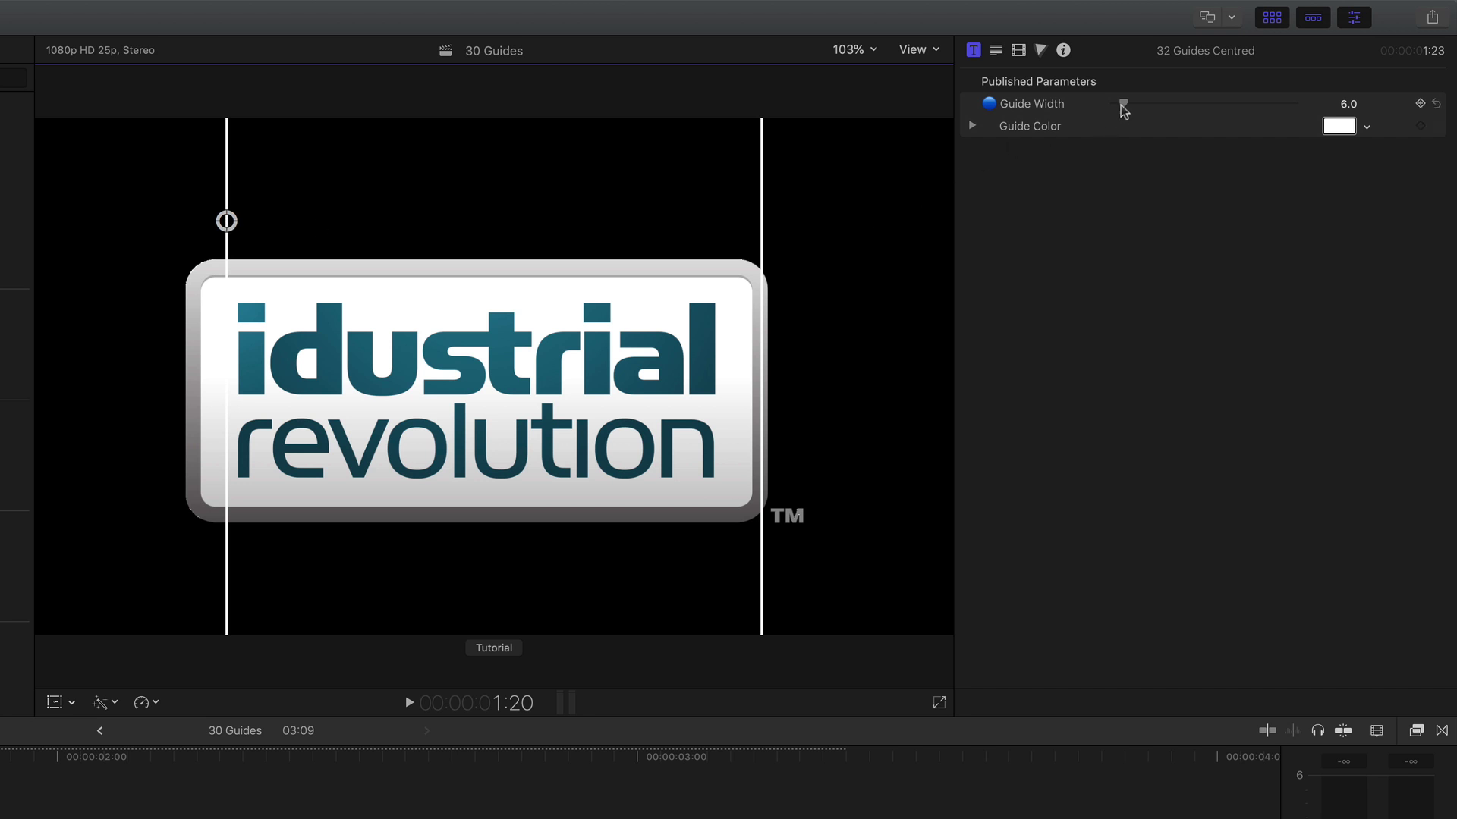
# Try a thicker guide width, then keep width 6.0 and white guides after testing red.
pyautogui.moveTo(1123, 110); pyautogui.dragTo(1141, 112)
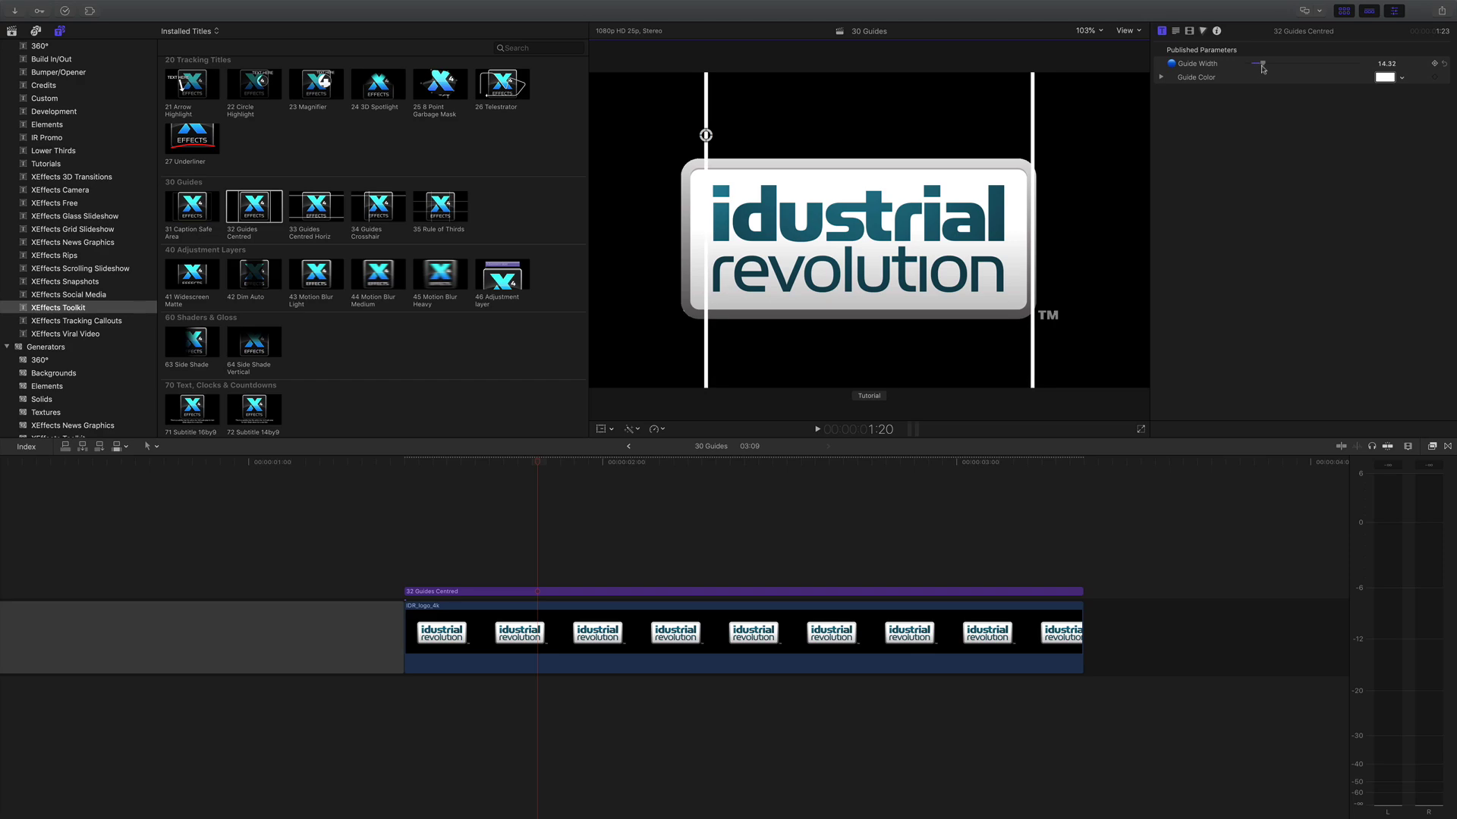
pyautogui.press('super+z')
pyautogui.click(1382, 77)
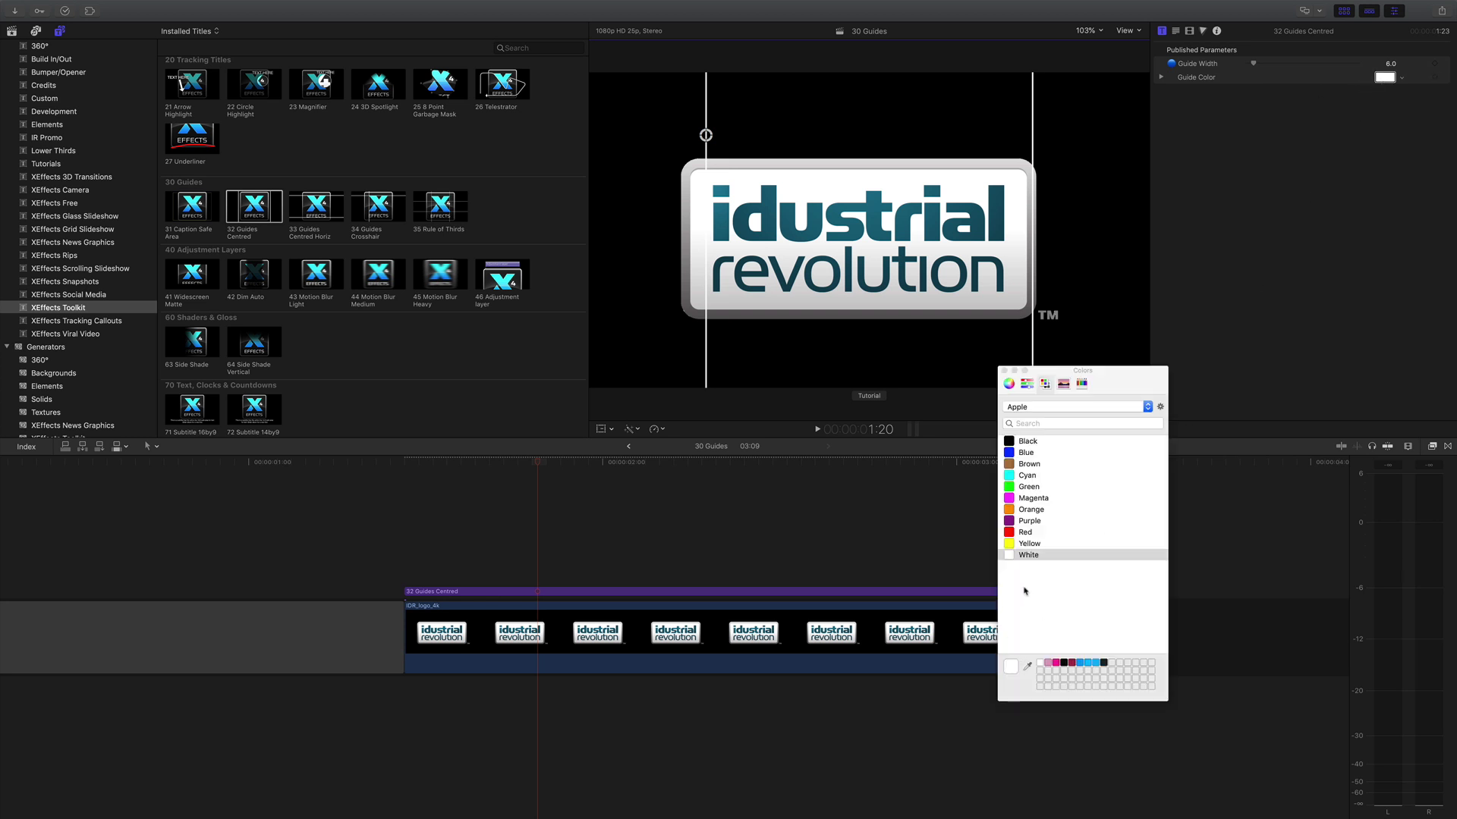
pyautogui.click(1010, 534)
pyautogui.click(1009, 556)
pyautogui.click(1004, 371)
# Move the vertical guides slightly further apart to bracket the logo.
pyautogui.click(527, 463)
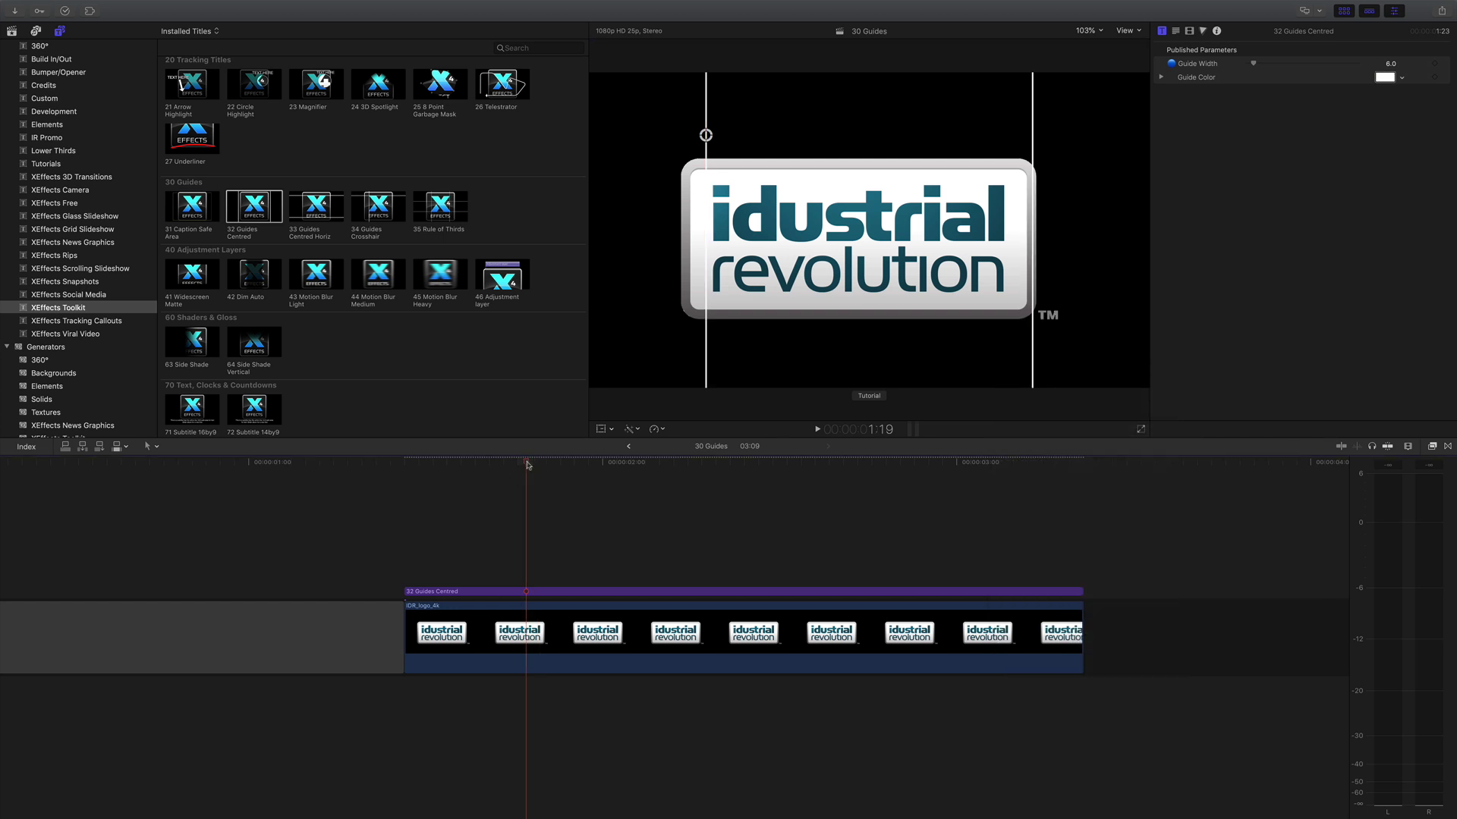
pyautogui.moveTo(706, 136); pyautogui.dragTo(698, 136)
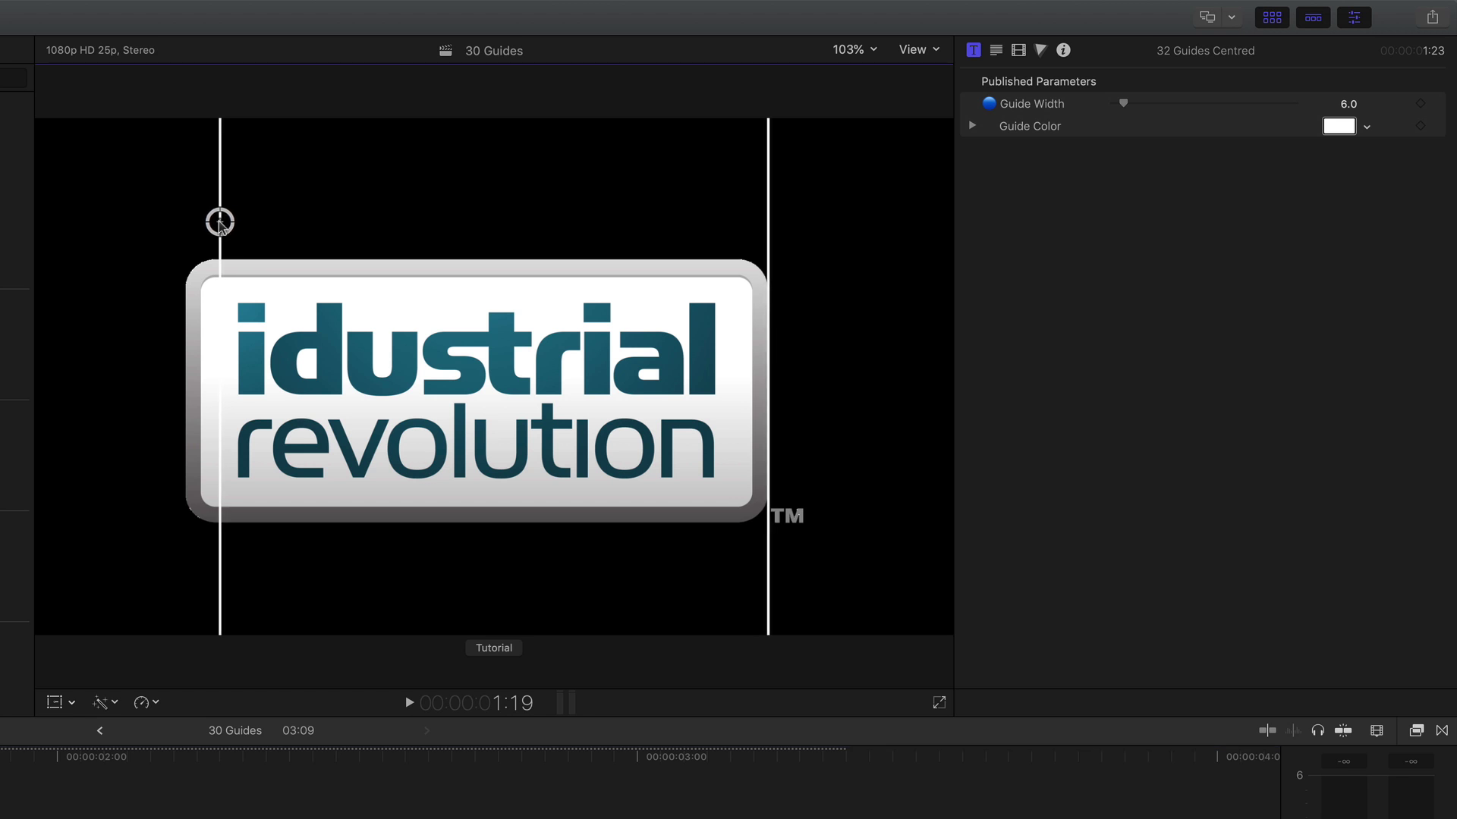
pyautogui.moveTo(214, 222); pyautogui.dragTo(206, 218)
# Shift the logo right to Position X 36.1 px.
pyautogui.click(531, 789)
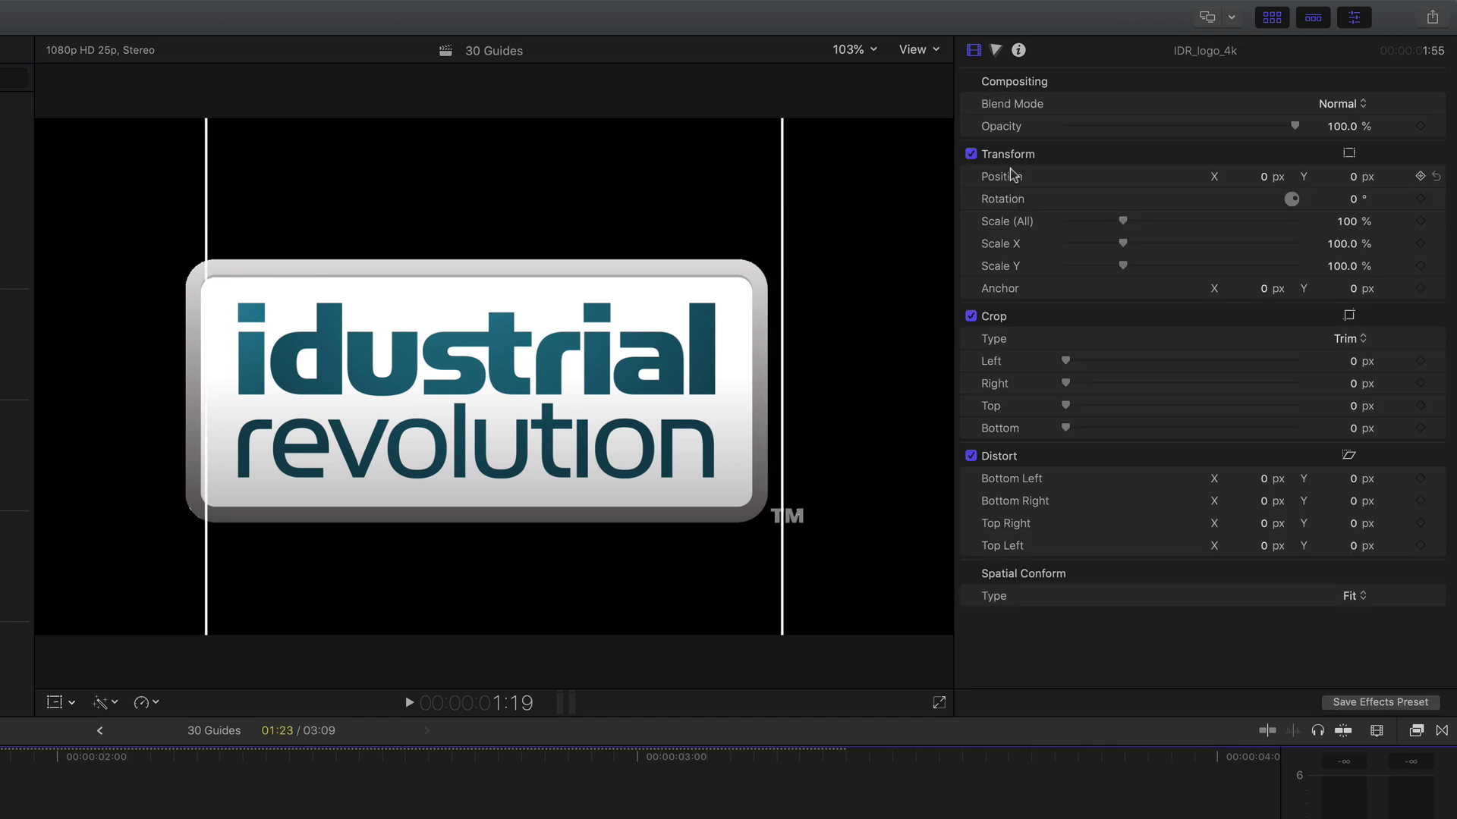
pyautogui.click(1273, 179)
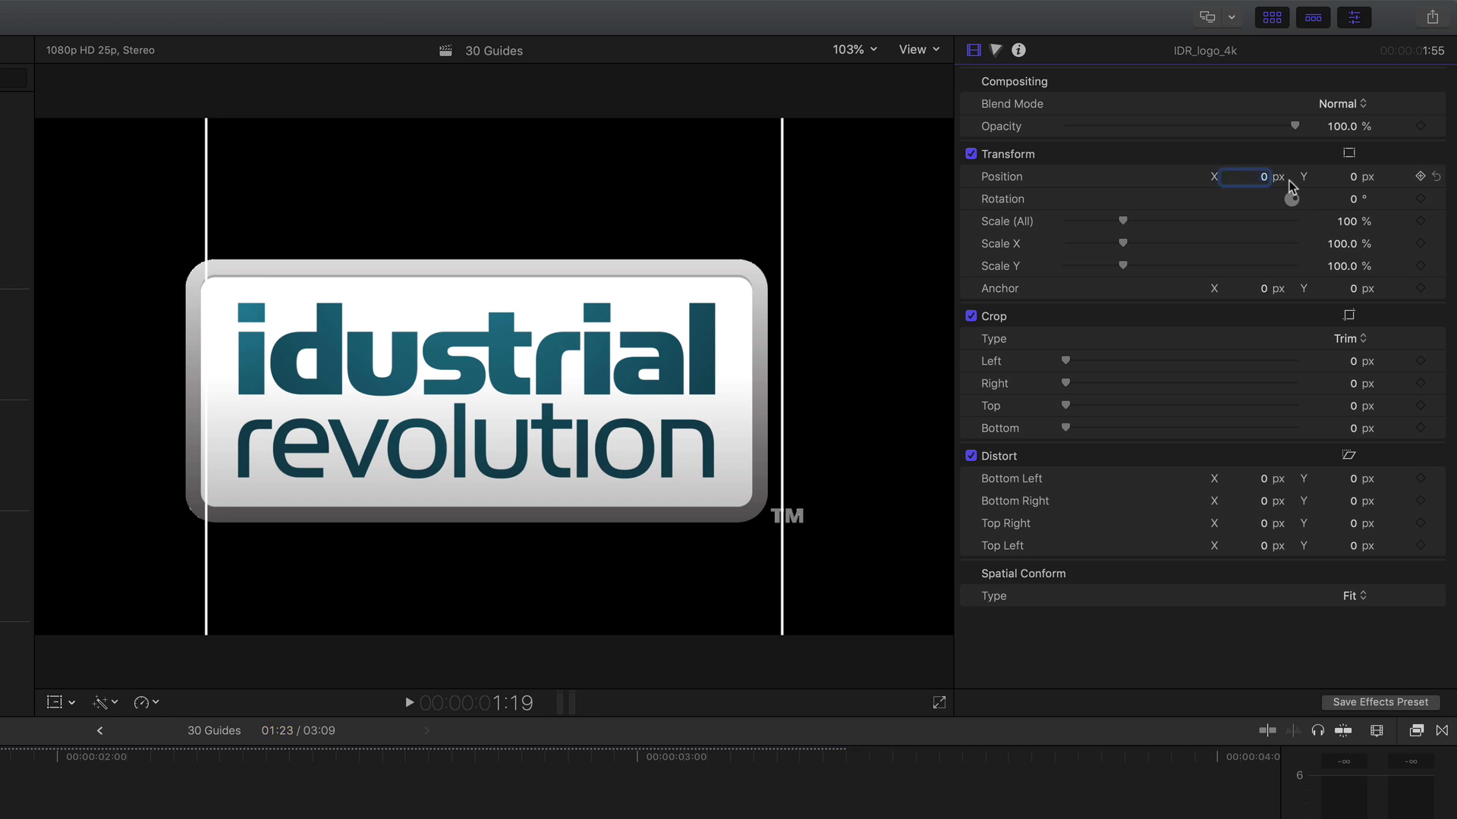
pyautogui.moveTo(1273, 184); pyautogui.dragTo(1300, 183)
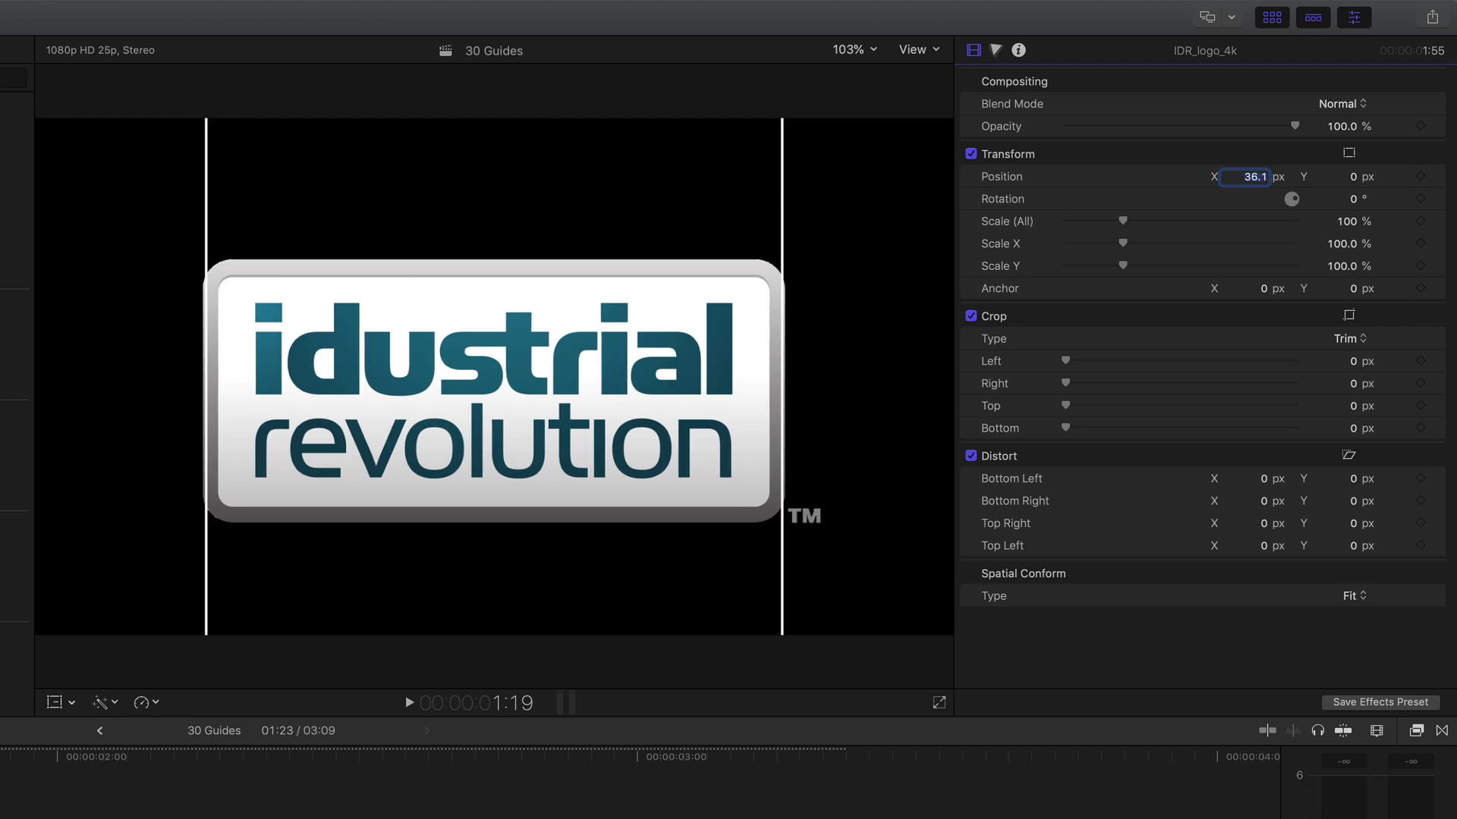
# Spread the guides to the logo's edges and select the 32 Guides Centred title.
pyautogui.click(256, 152)
pyautogui.moveTo(205, 220); pyautogui.dragTo(202, 221)
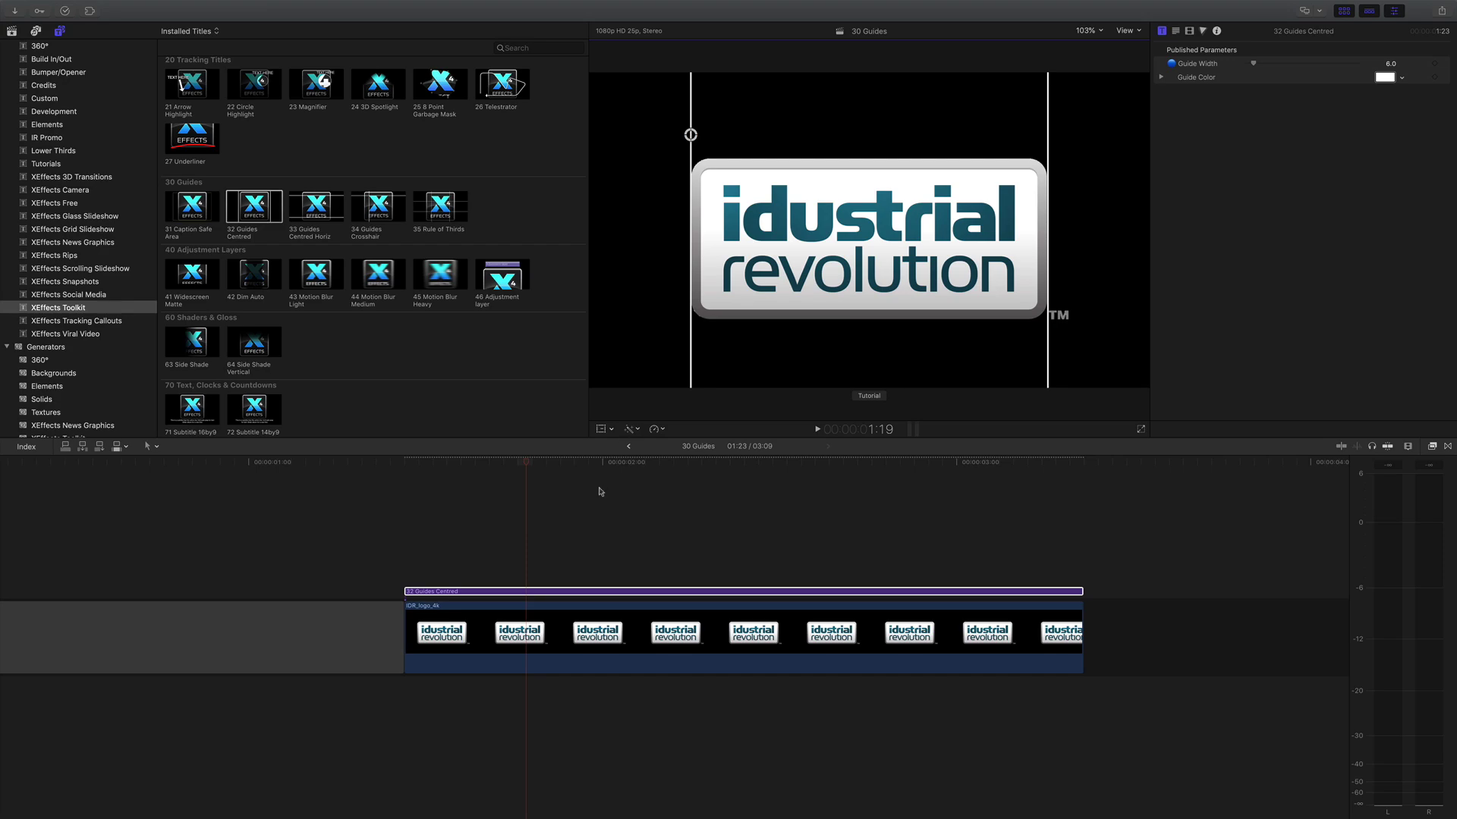
pyautogui.click(529, 592)
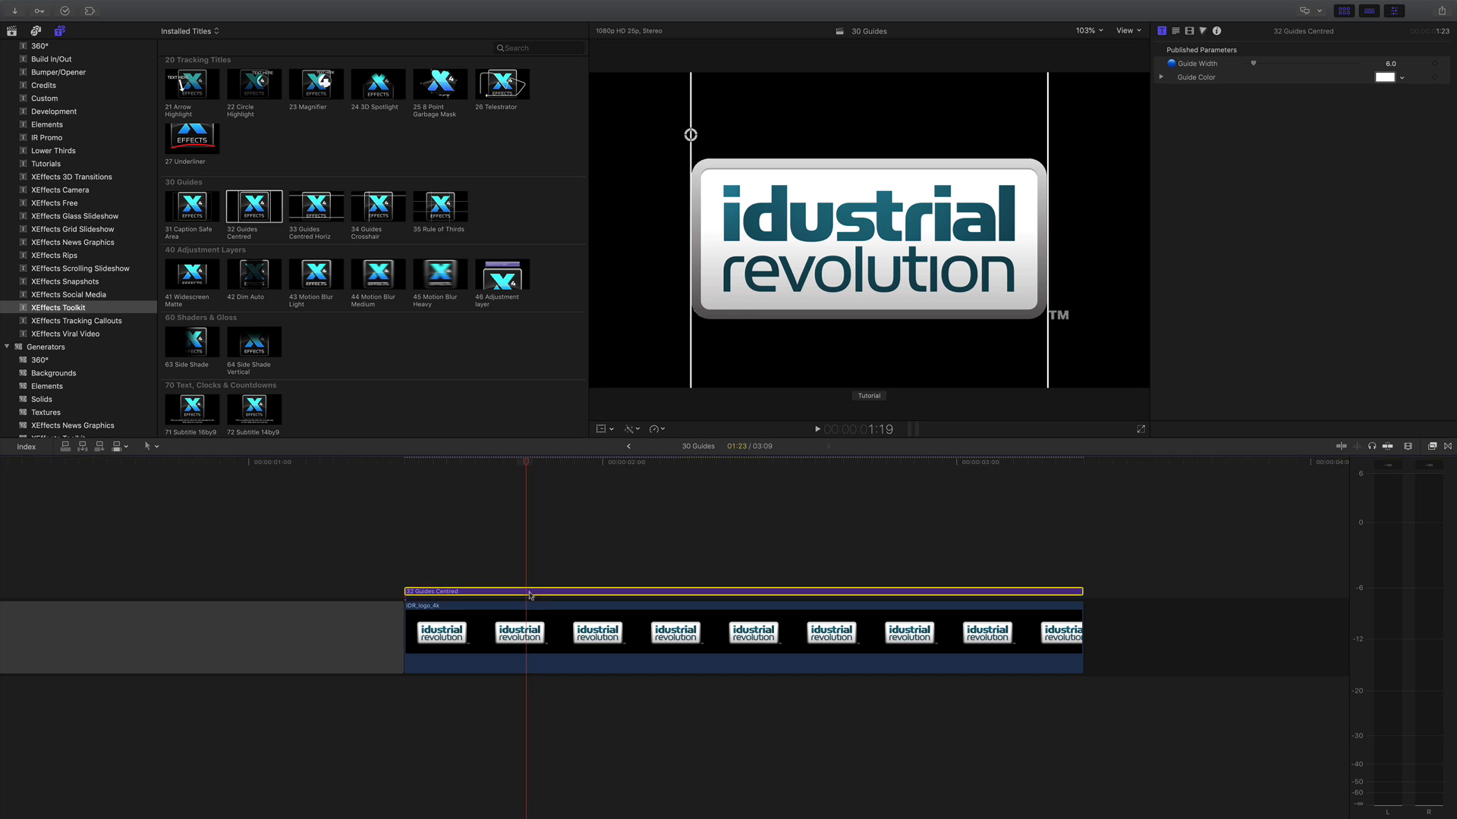
# Replace the vertical guides with a 33 Guides Centred Horiz title above the logo.
pyautogui.press('Delete')
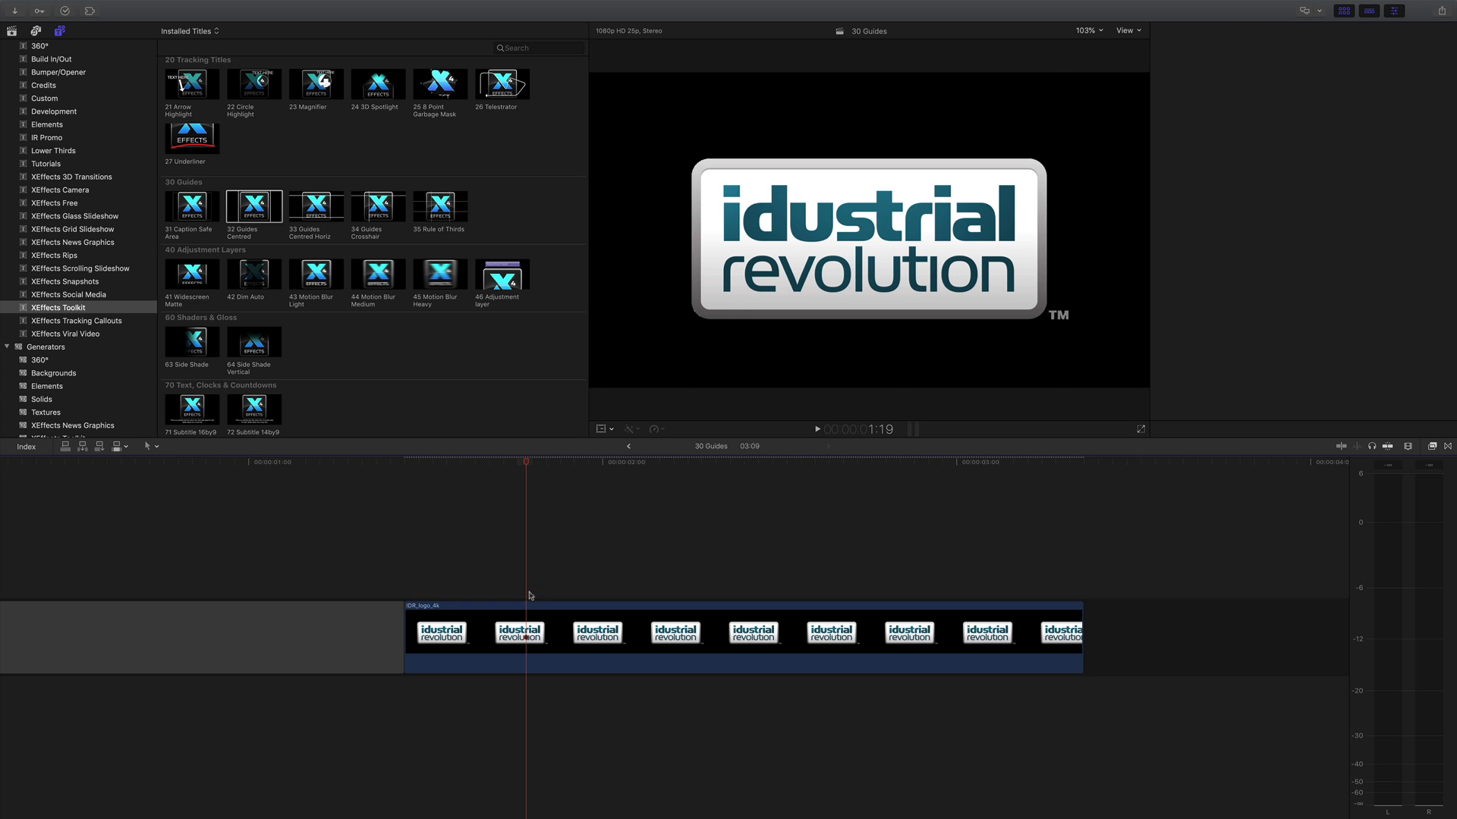
pyautogui.click(530, 628)
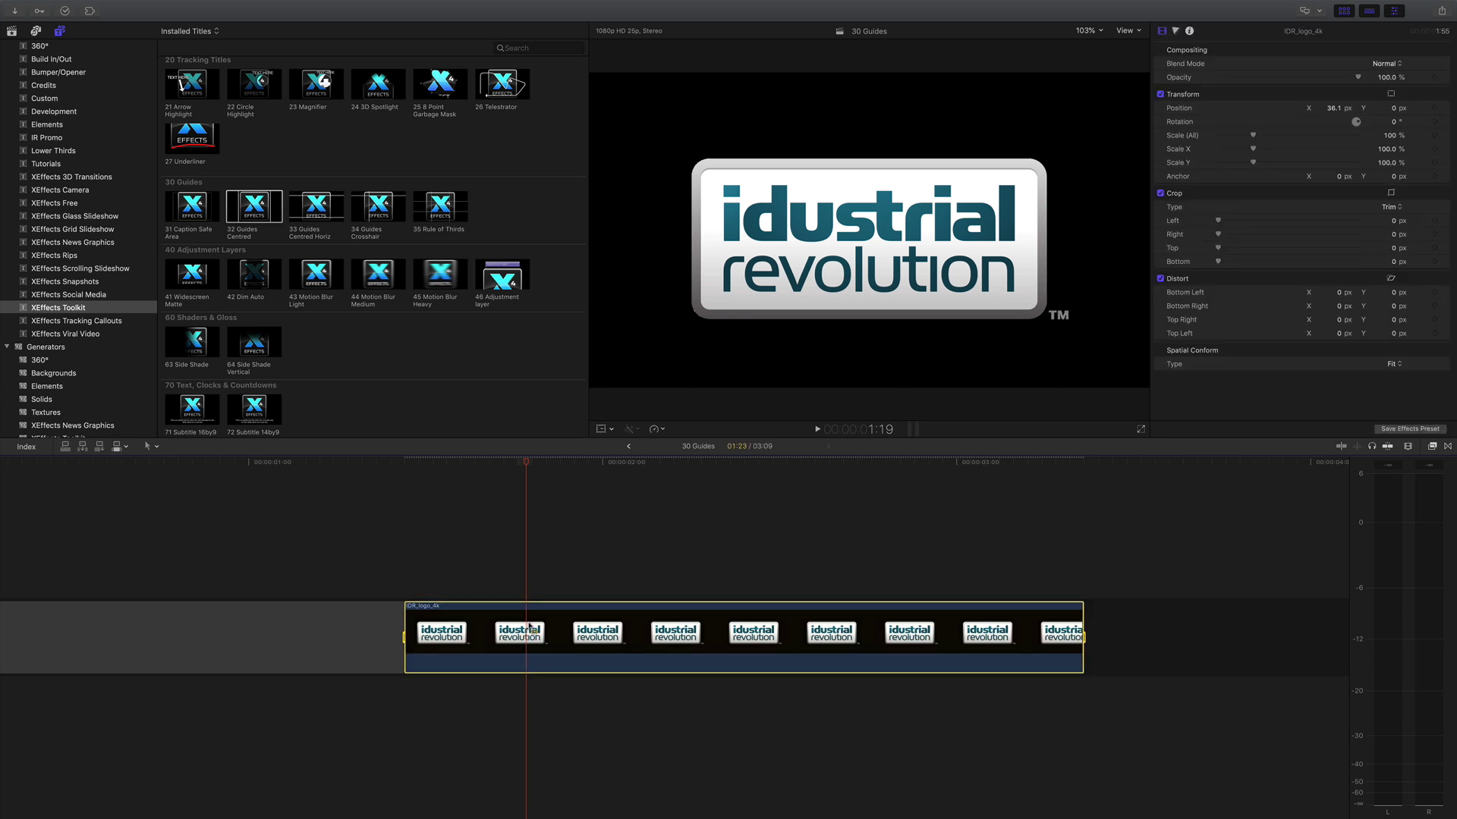
pyautogui.click(322, 215)
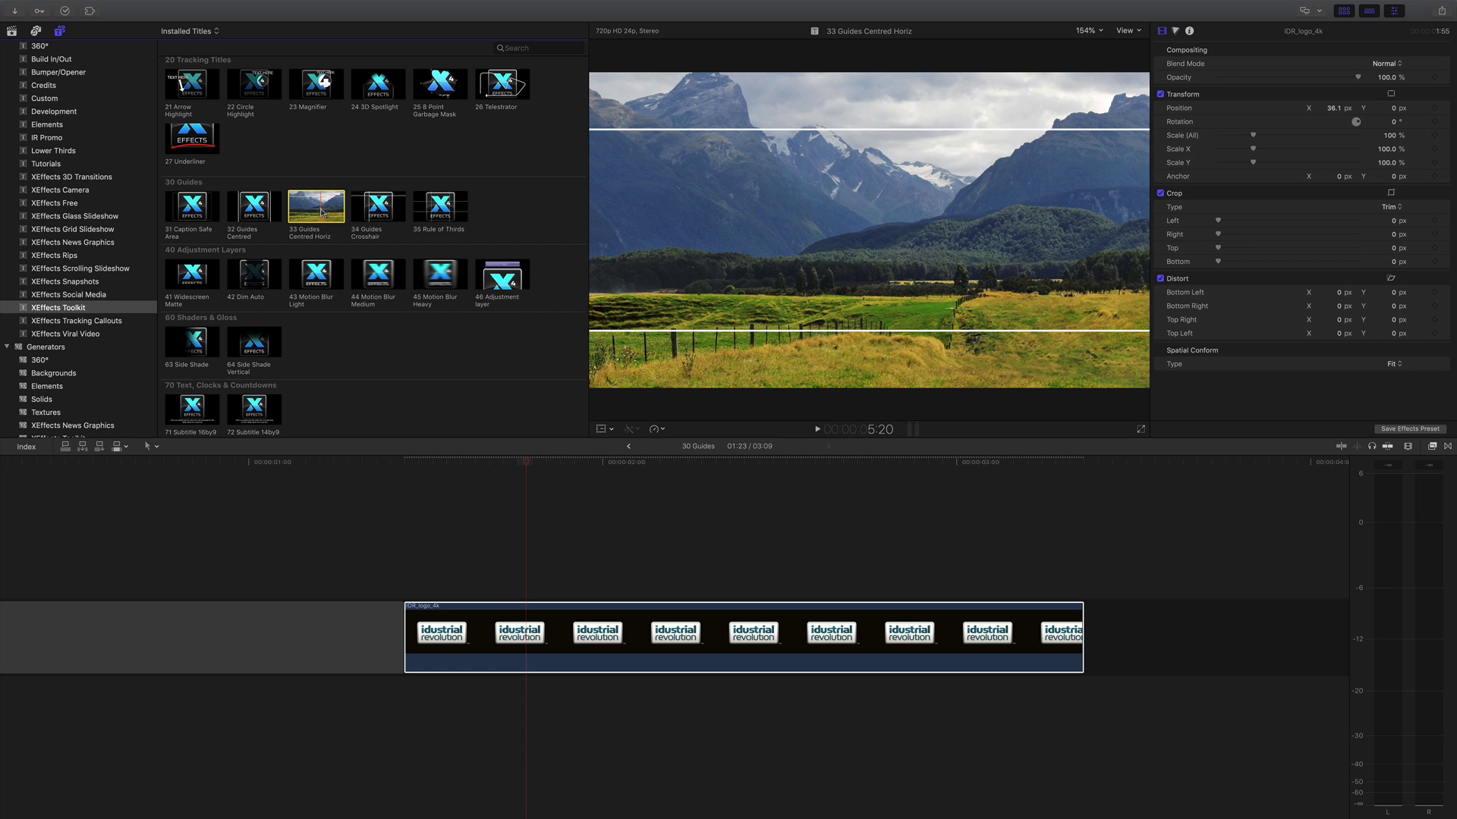
pyautogui.press('q')
# Pull the horizontal guides in to the logo's top and bottom.
pyautogui.click(535, 461)
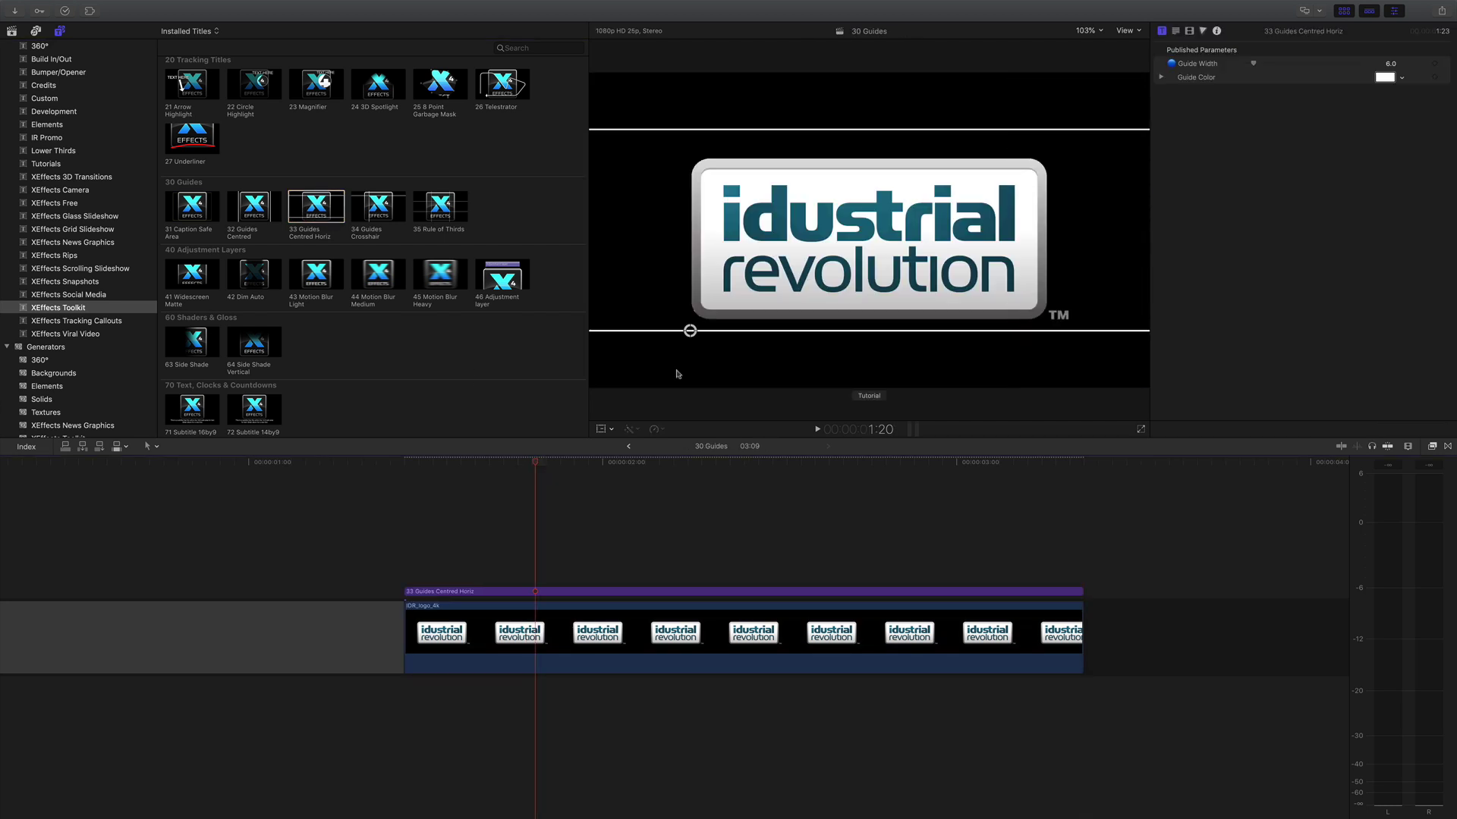
pyautogui.moveTo(688, 329); pyautogui.dragTo(674, 286)
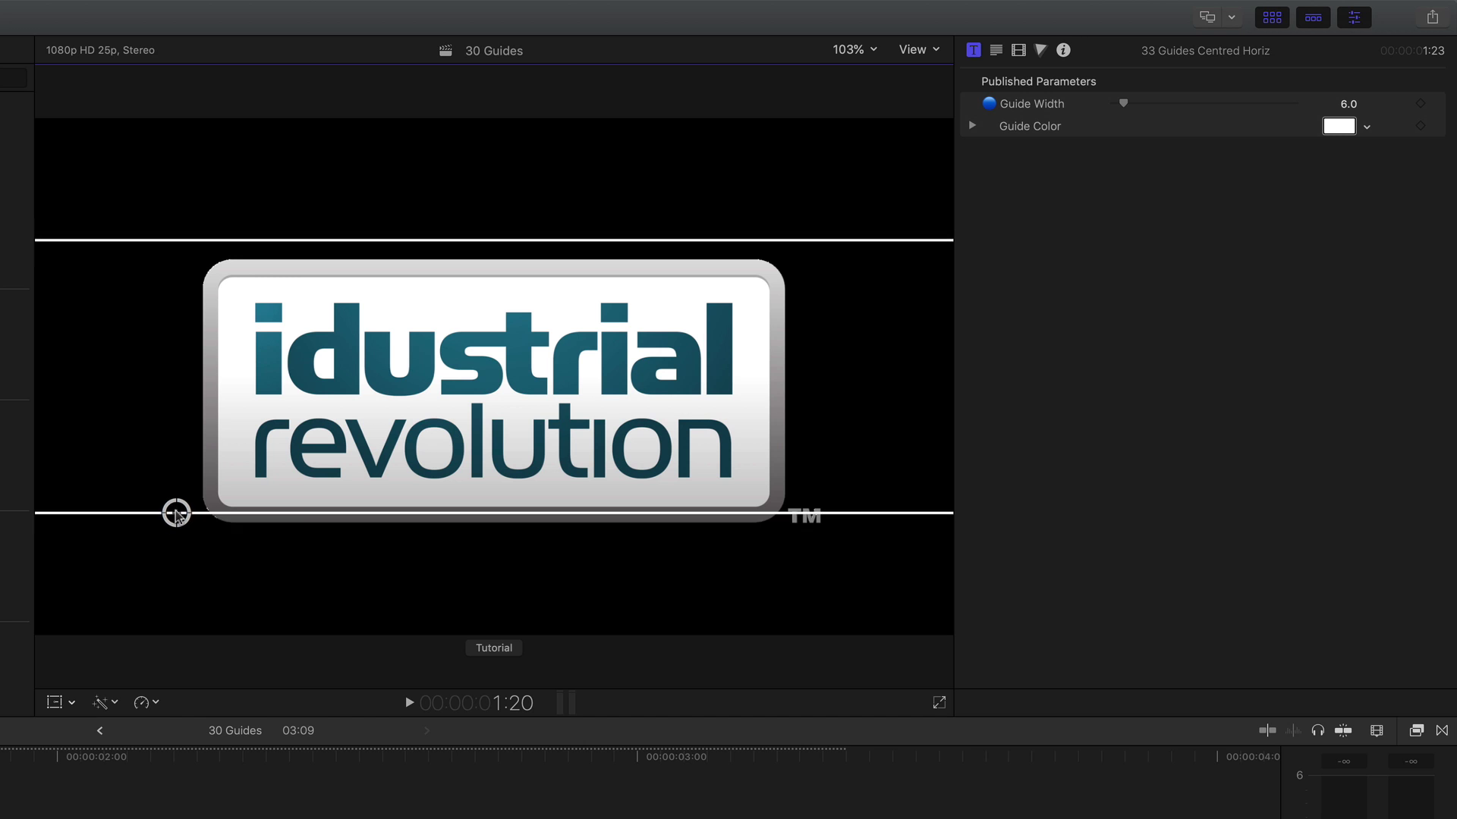
pyautogui.moveTo(173, 468); pyautogui.dragTo(177, 505)
# Raise the logo between the horizontal guides and nudge the guides slightly apart.
pyautogui.press('super+Down')
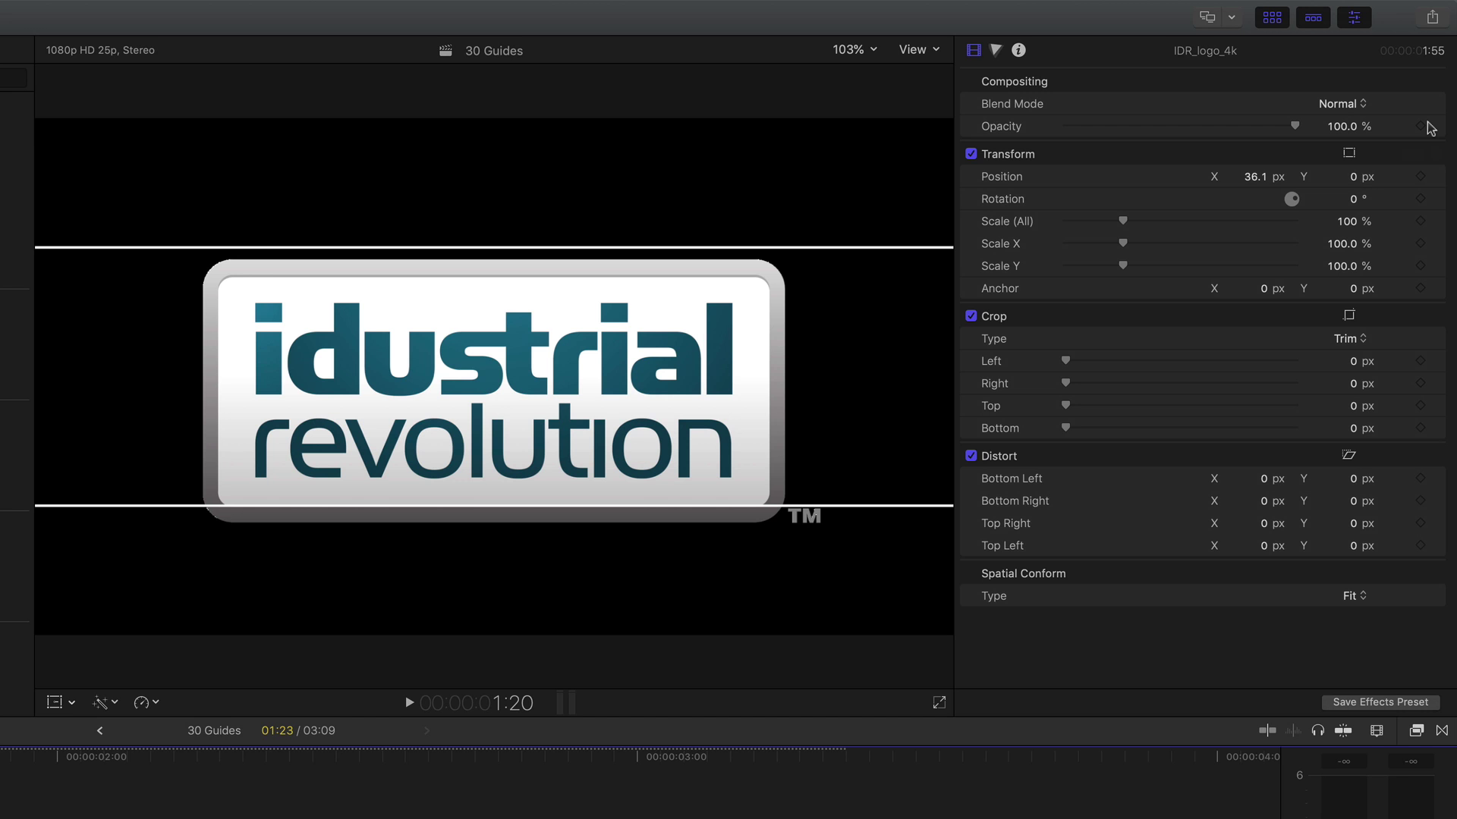
pyautogui.moveTo(1353, 177); pyautogui.dragTo(1354, 154)
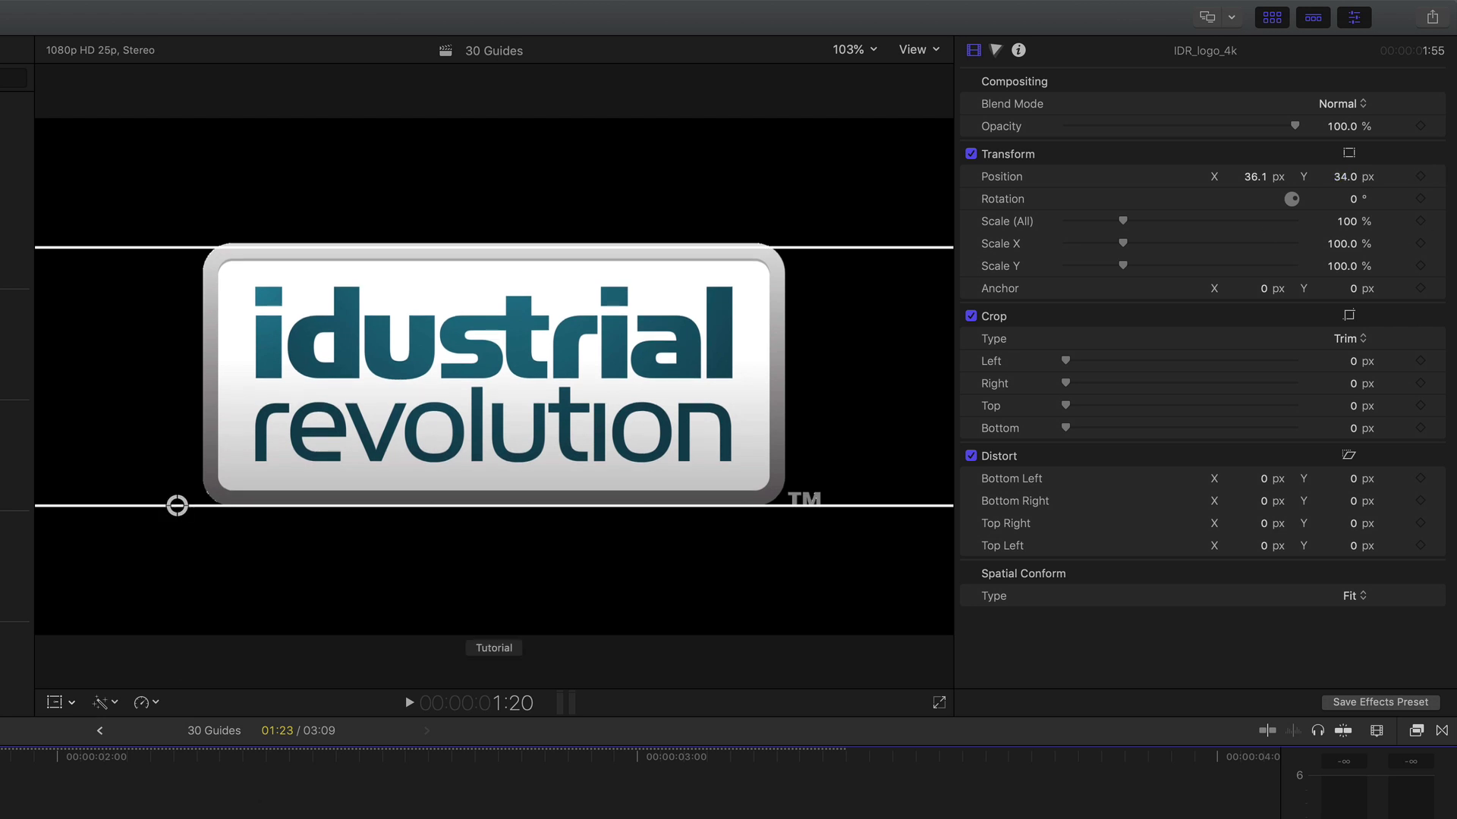
pyautogui.click(178, 506)
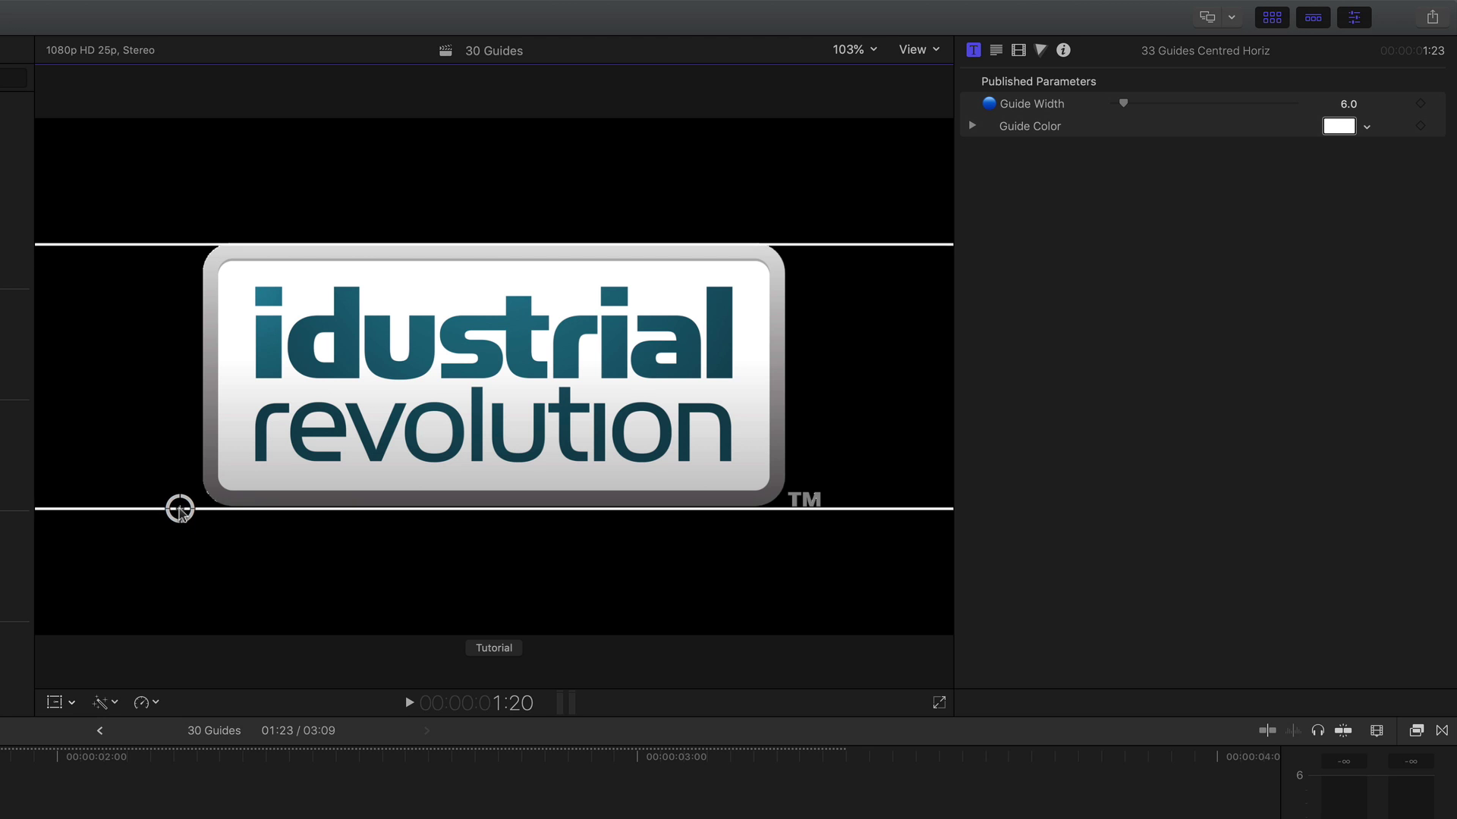
pyautogui.moveTo(180, 509); pyautogui.dragTo(179, 508)
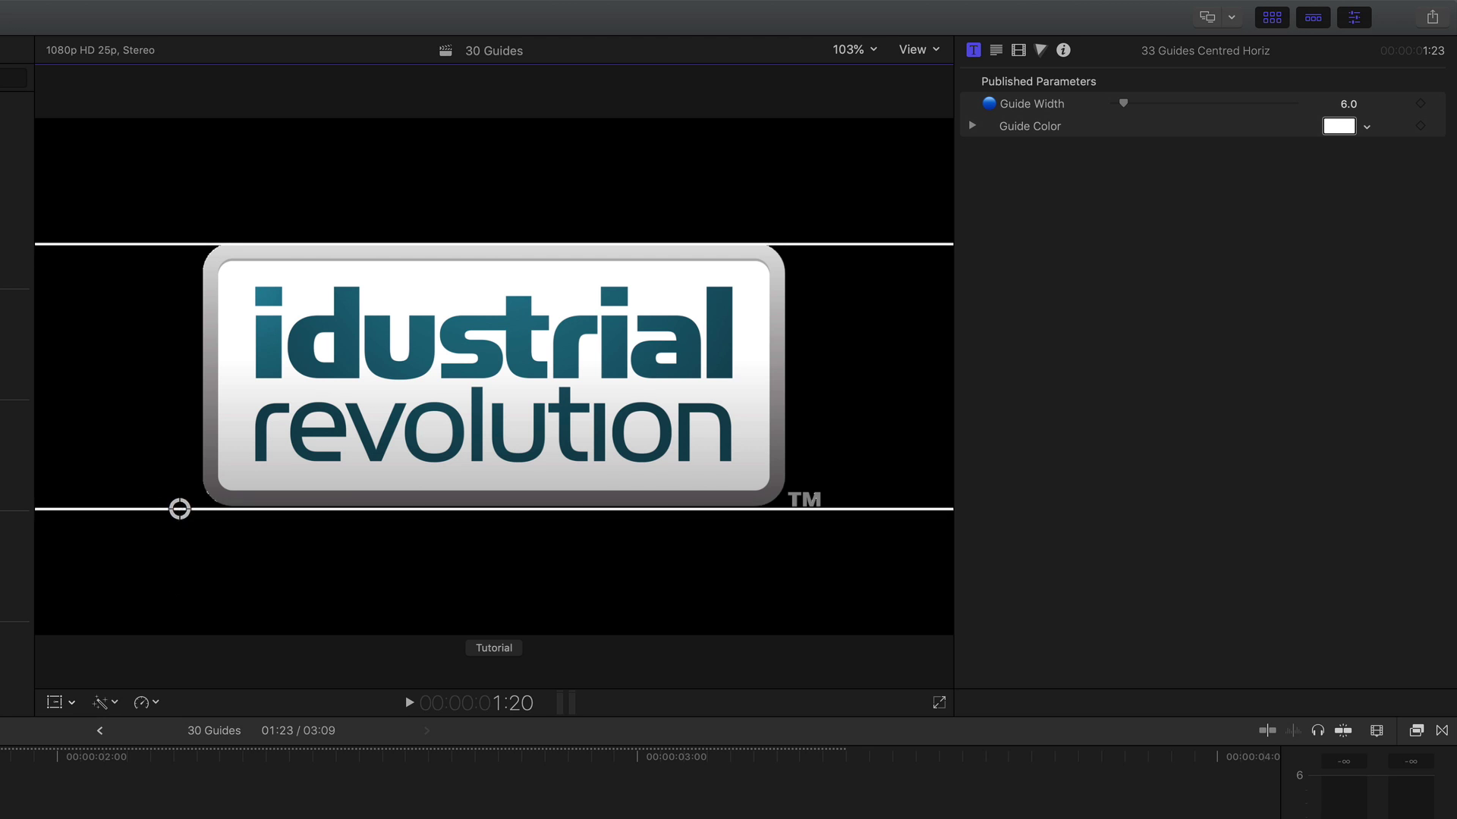
# Set the logo's Position Y to 30.8 px and delete the horizontal guides title.
pyautogui.press('super+Down')
pyautogui.moveTo(1345, 176); pyautogui.dragTo(1343, 174)
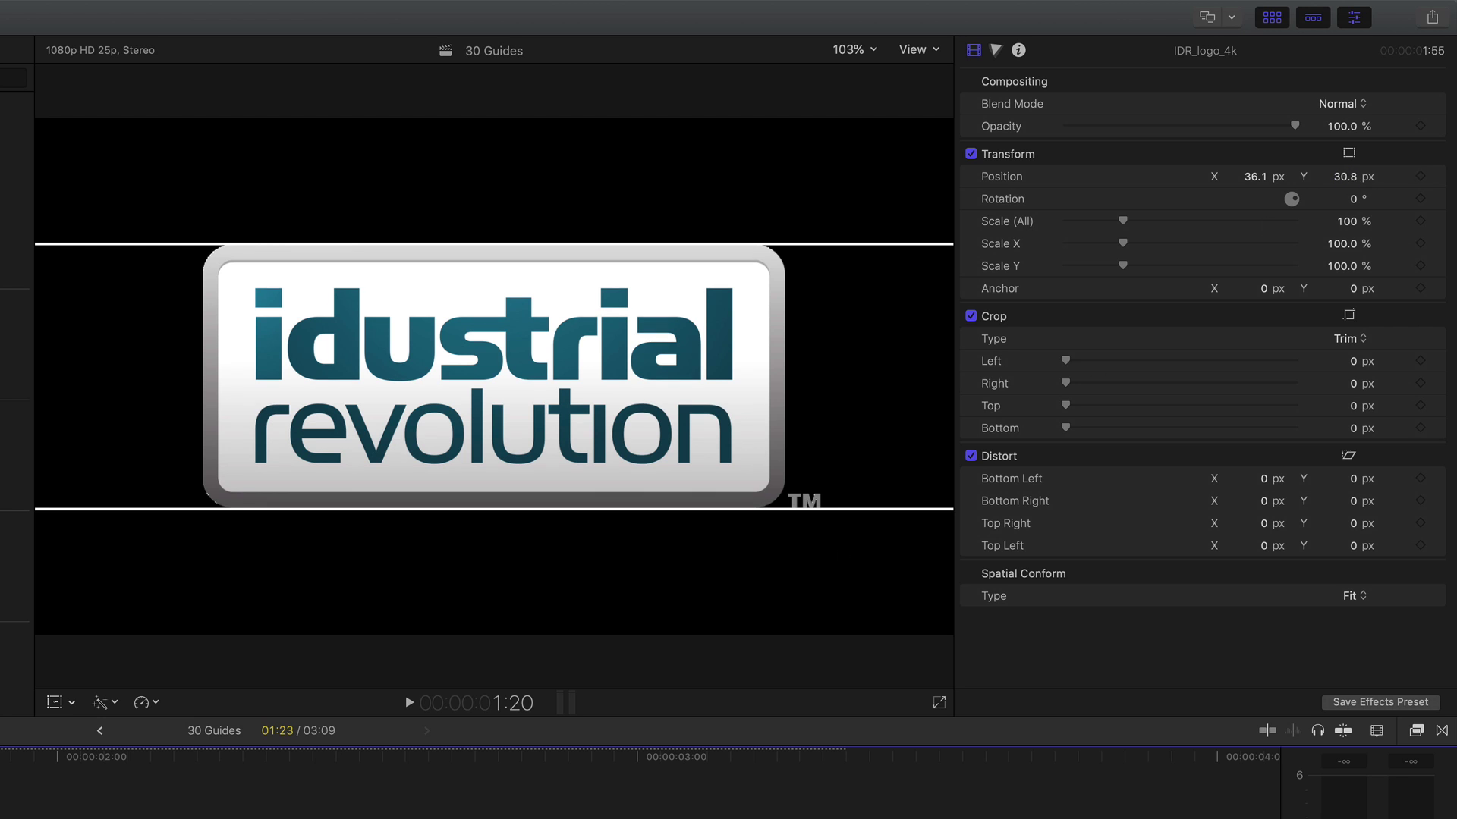
pyautogui.press('super+Up')
pyautogui.press('Delete')
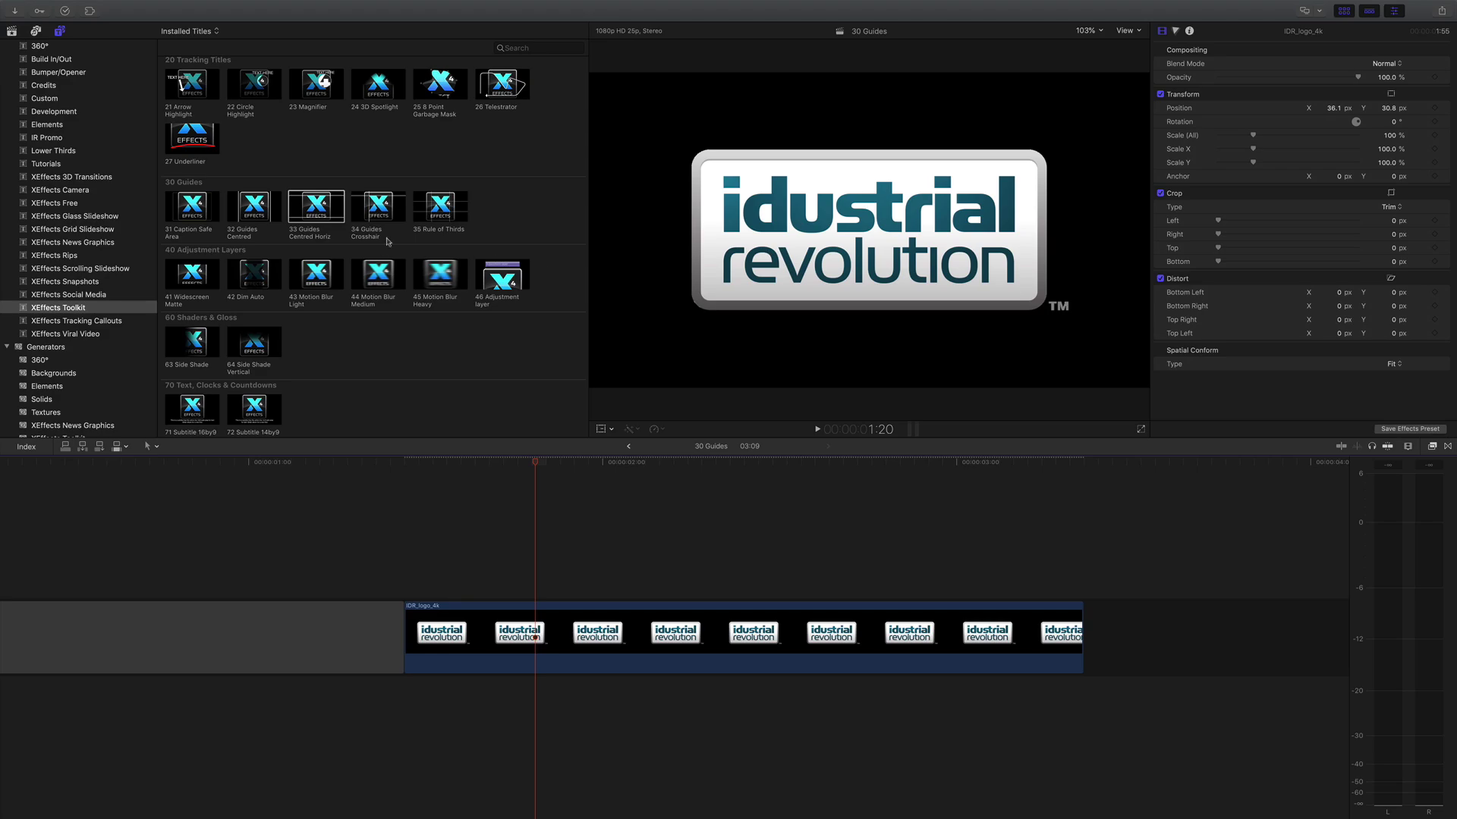
# Connect a 34 Guides Crosshair title above the logo clip.
pyautogui.click(528, 624)
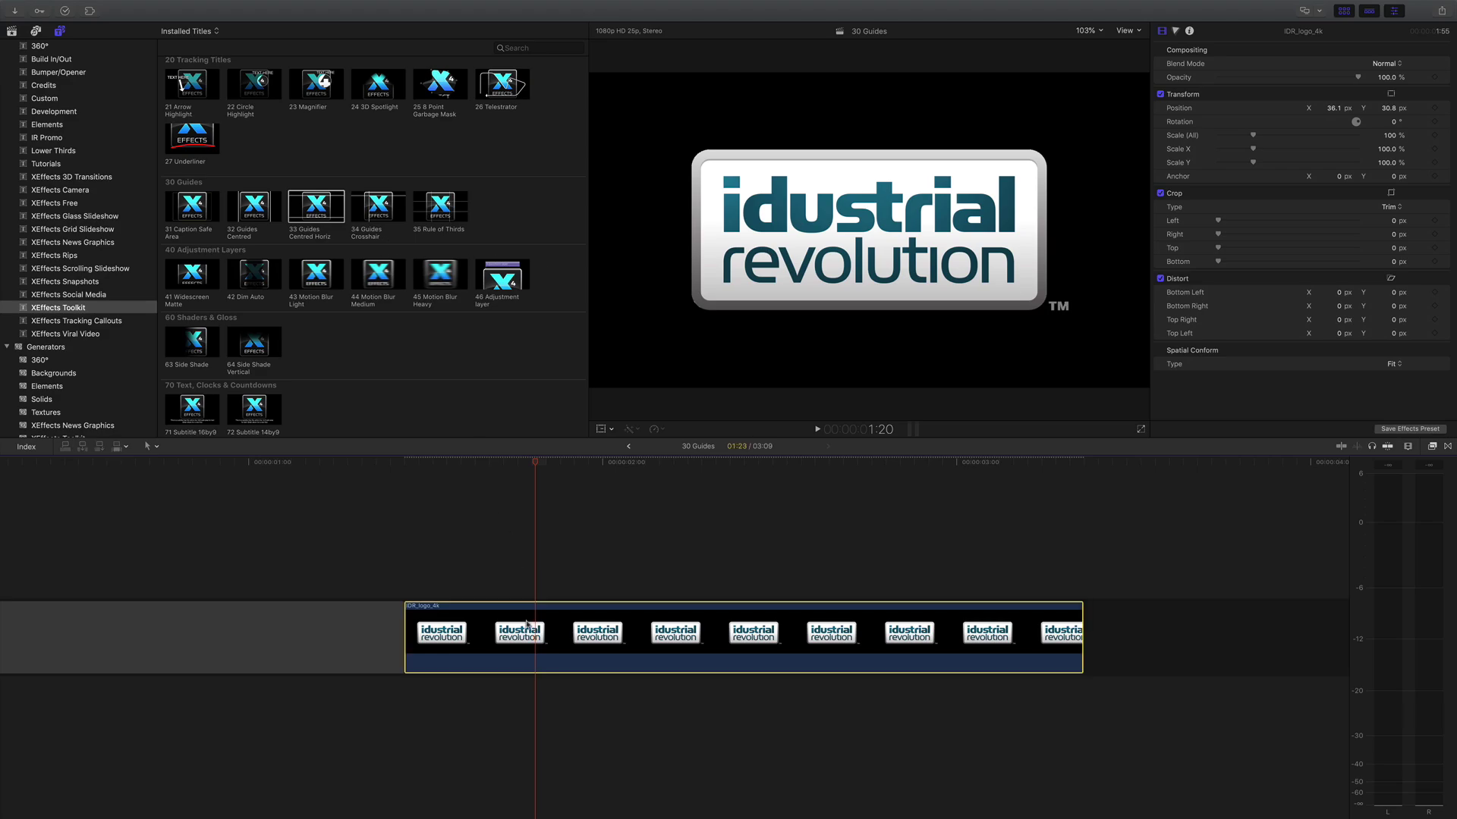
pyautogui.click(374, 214)
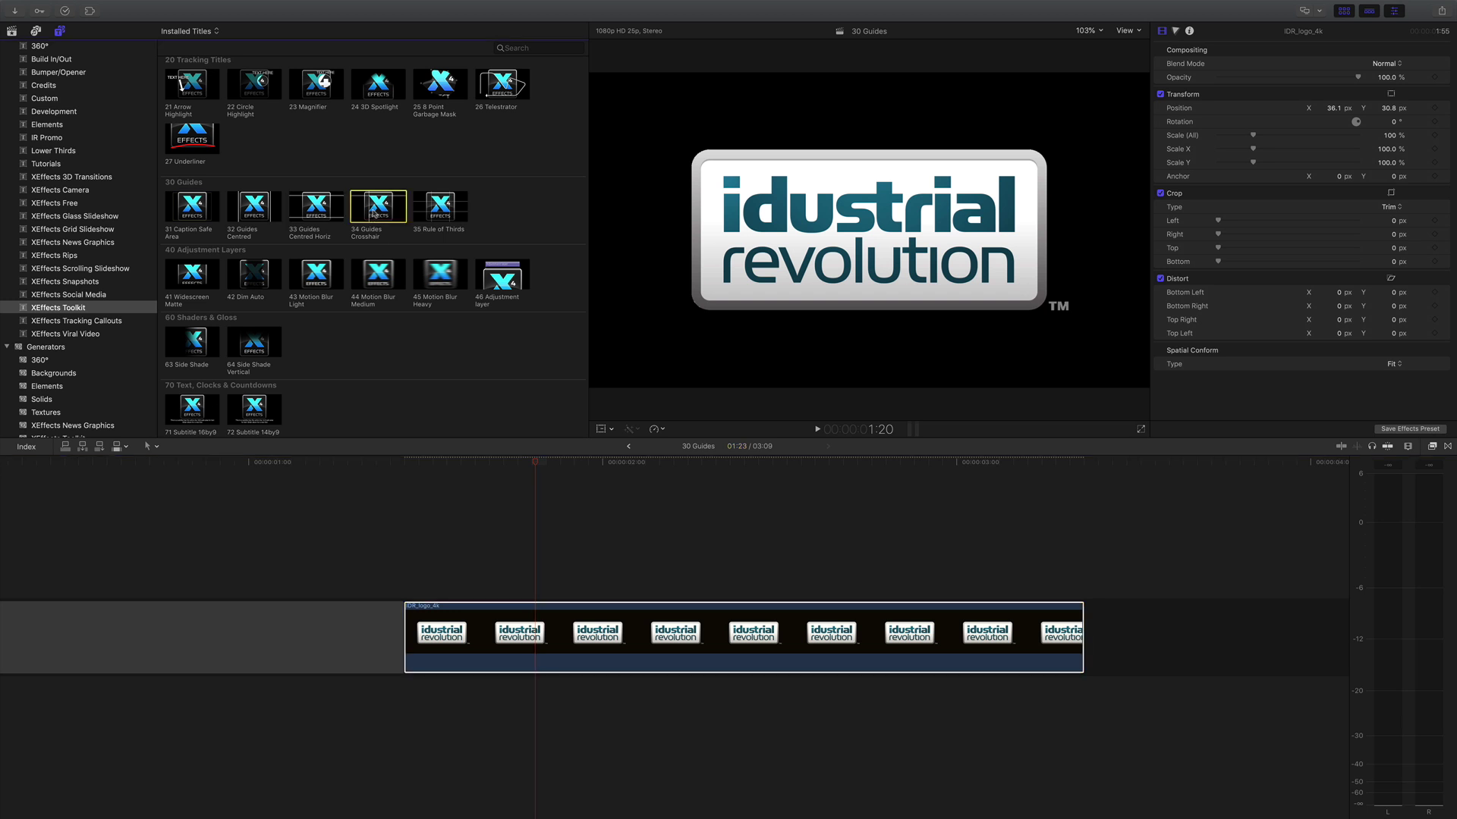
pyautogui.press('q')
pyautogui.click(559, 465)
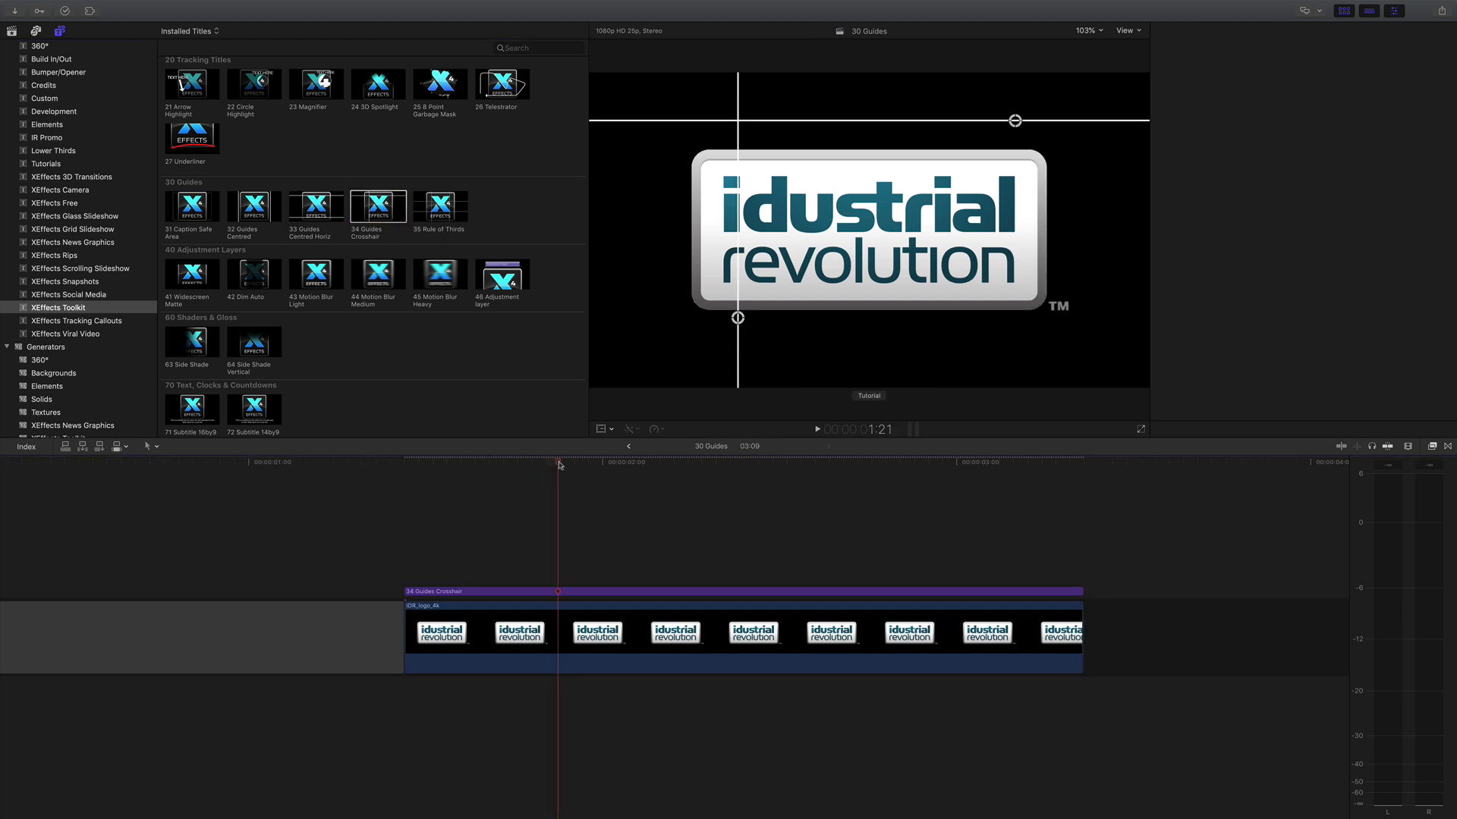
# Align the crosshair's lines with the logo's top and left edges.
pyautogui.moveTo(737, 318); pyautogui.dragTo(702, 333)
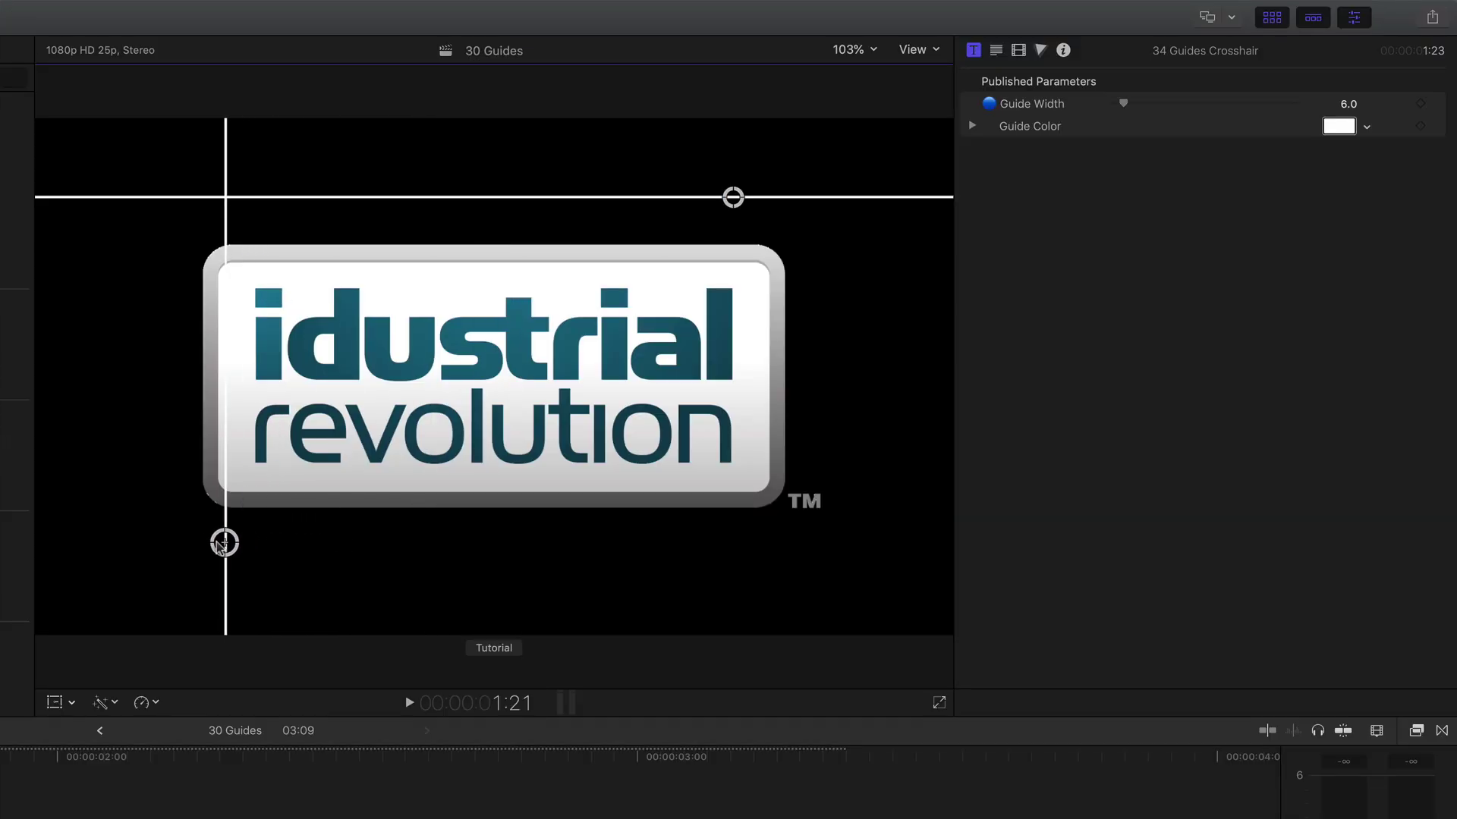
pyautogui.moveTo(220, 544); pyautogui.dragTo(196, 545)
pyautogui.moveTo(738, 207); pyautogui.dragTo(734, 242)
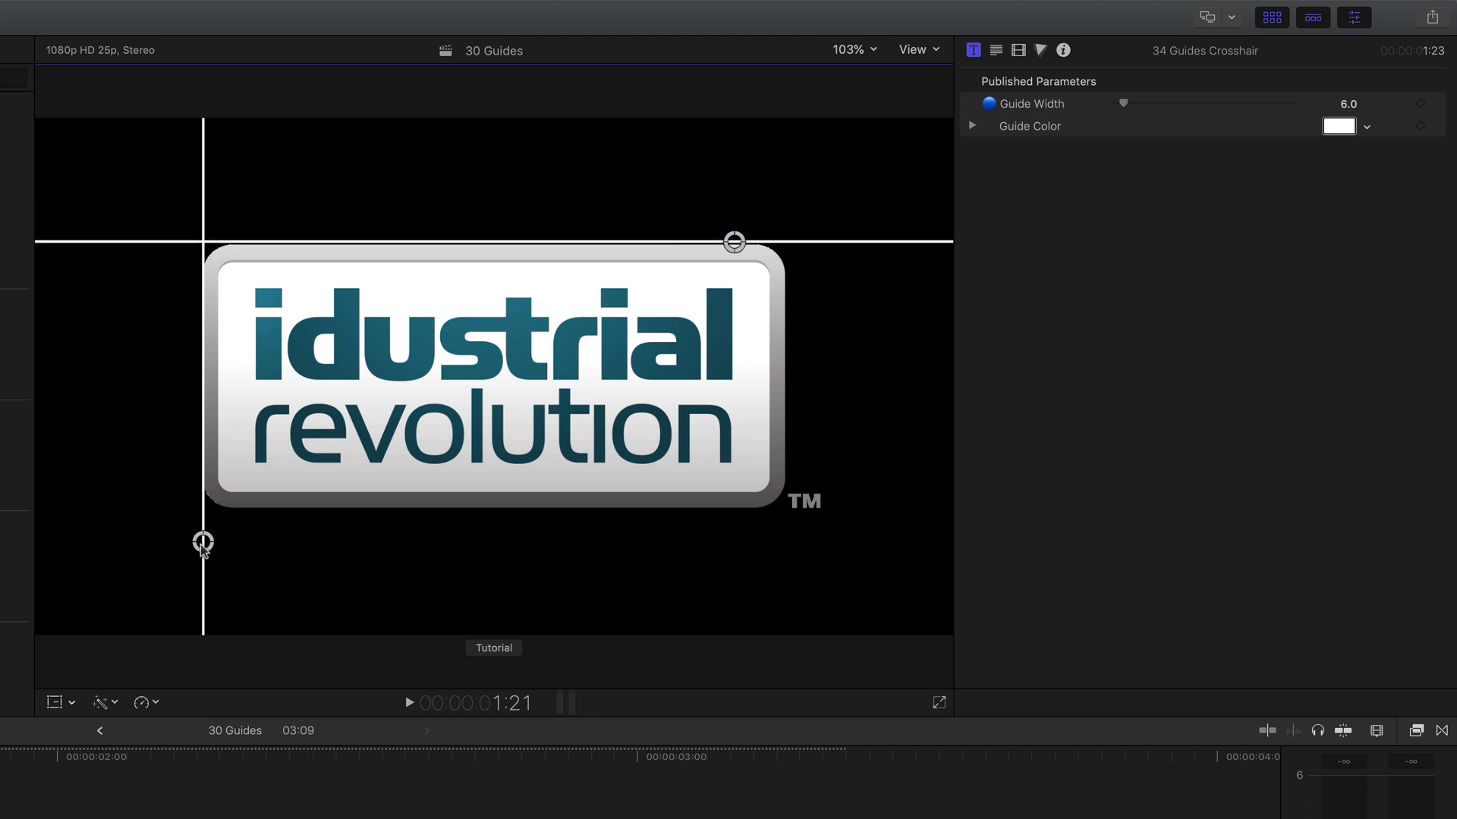
pyautogui.moveTo(202, 543); pyautogui.dragTo(201, 544)
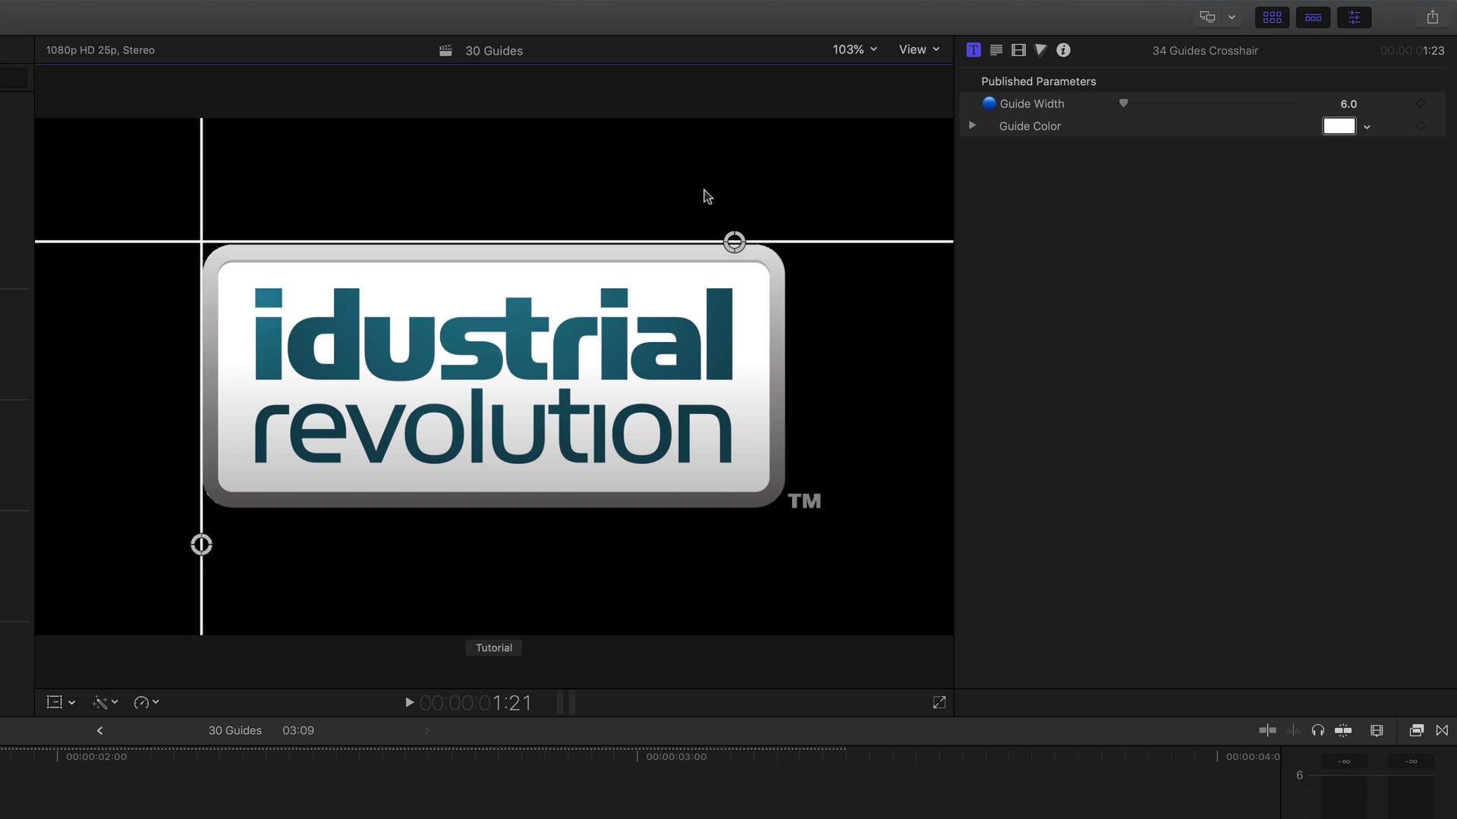
pyautogui.moveTo(733, 244)
pyautogui.mouseDown()
pyautogui.moveTo(715, 543)
pyautogui.moveTo(725, 240)
pyautogui.moveTo(754, 241)
pyautogui.mouseUp()
pyautogui.moveTo(201, 545)
pyautogui.mouseDown()
pyautogui.moveTo(94, 538)
pyautogui.moveTo(201, 553)
pyautogui.mouseUp()
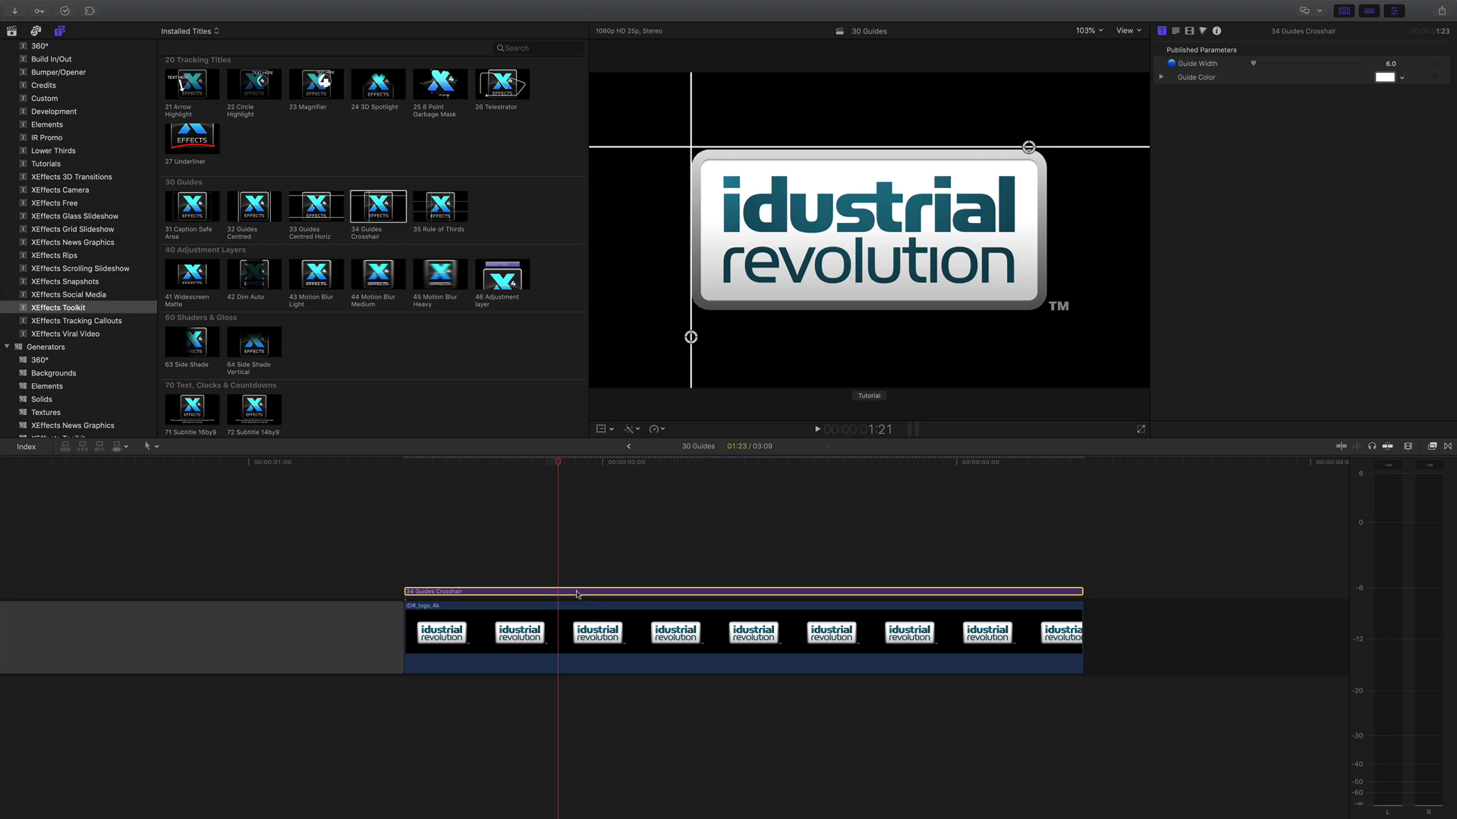
# Replace the crosshair guide with a 35 Rule of Thirds title above the logo.
pyautogui.press('Delete')
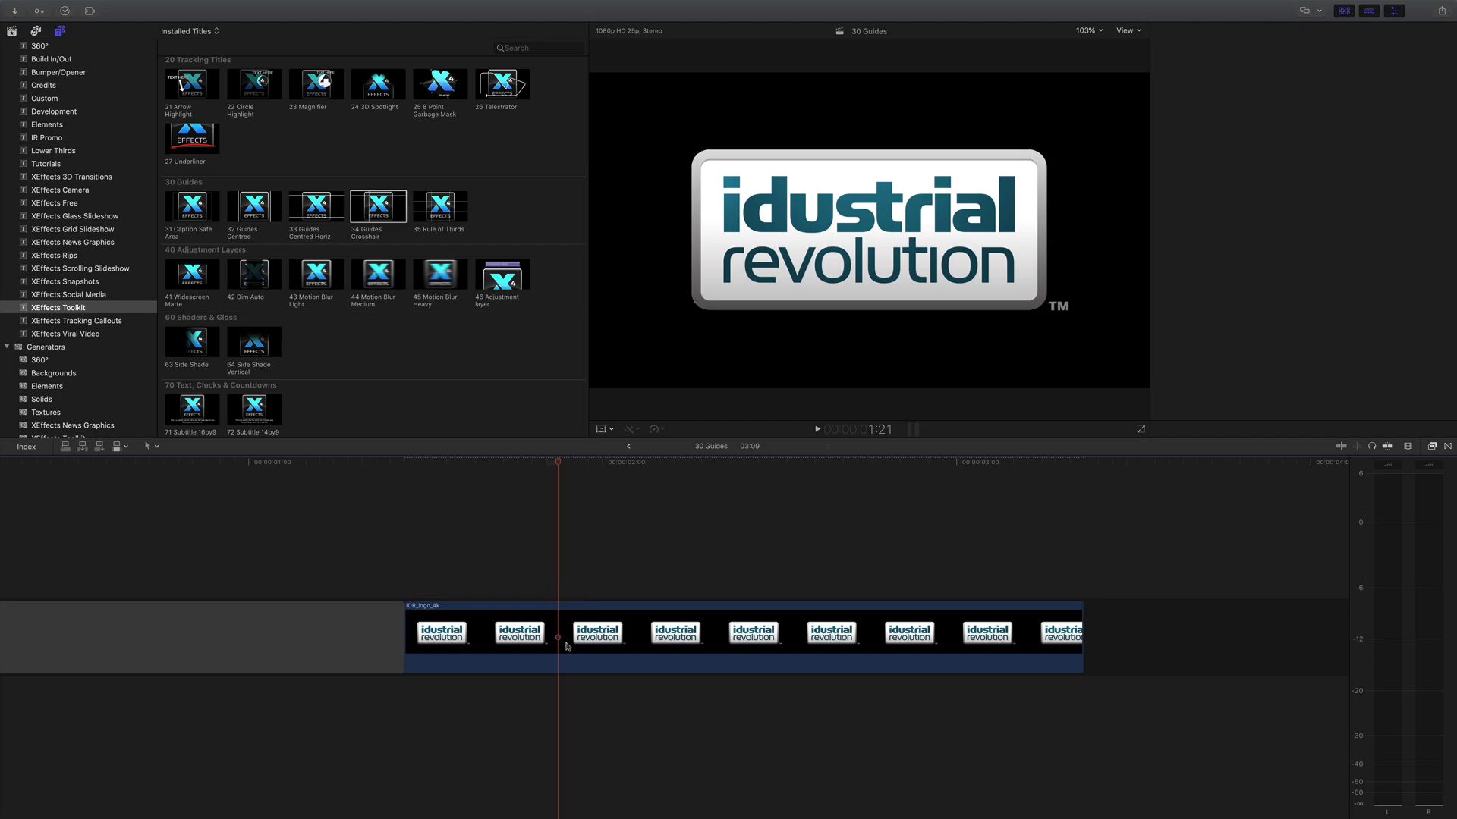
pyautogui.click(565, 645)
pyautogui.click(565, 644)
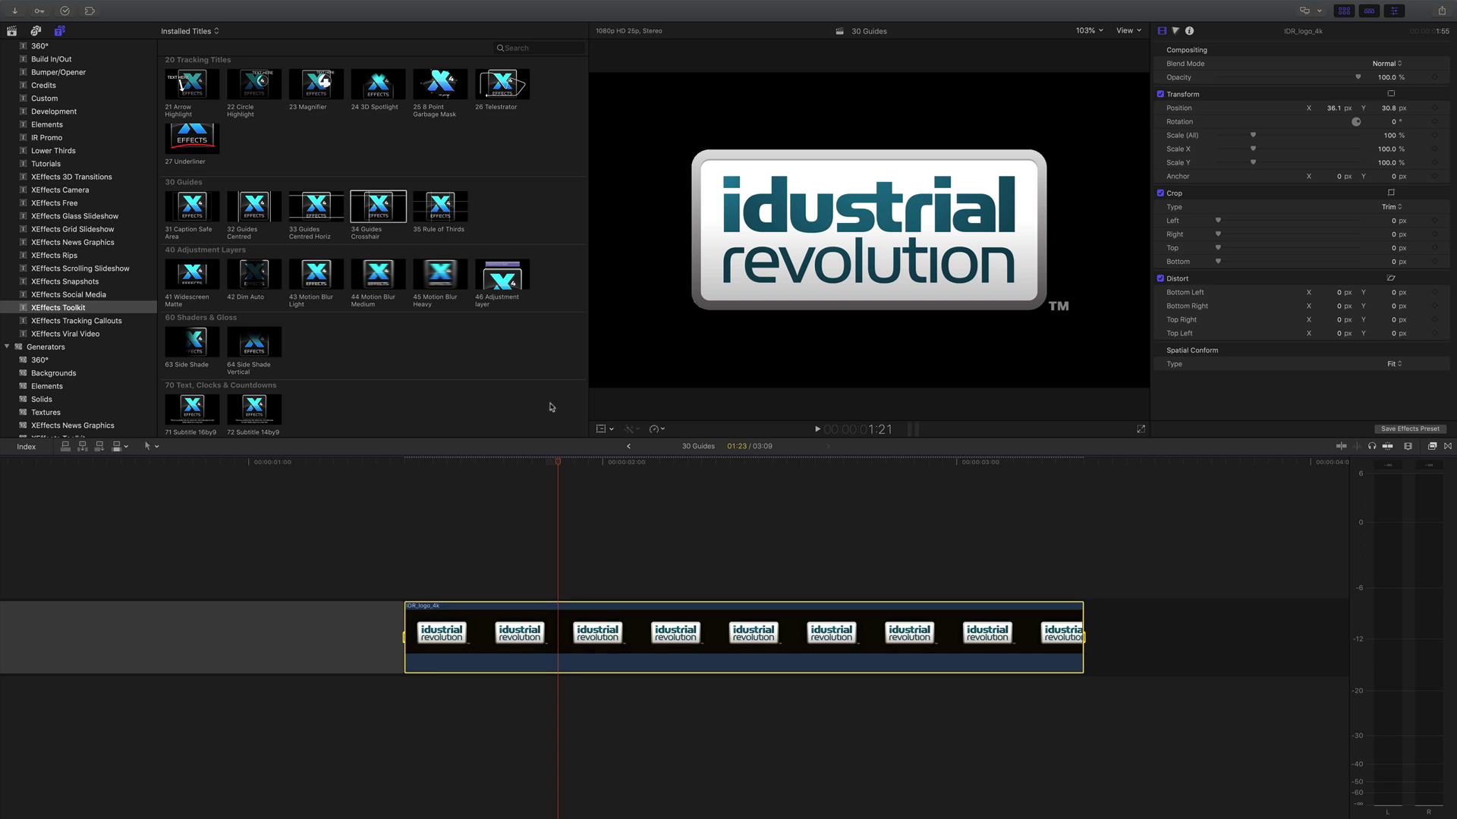
pyautogui.click(457, 220)
pyautogui.press('q')
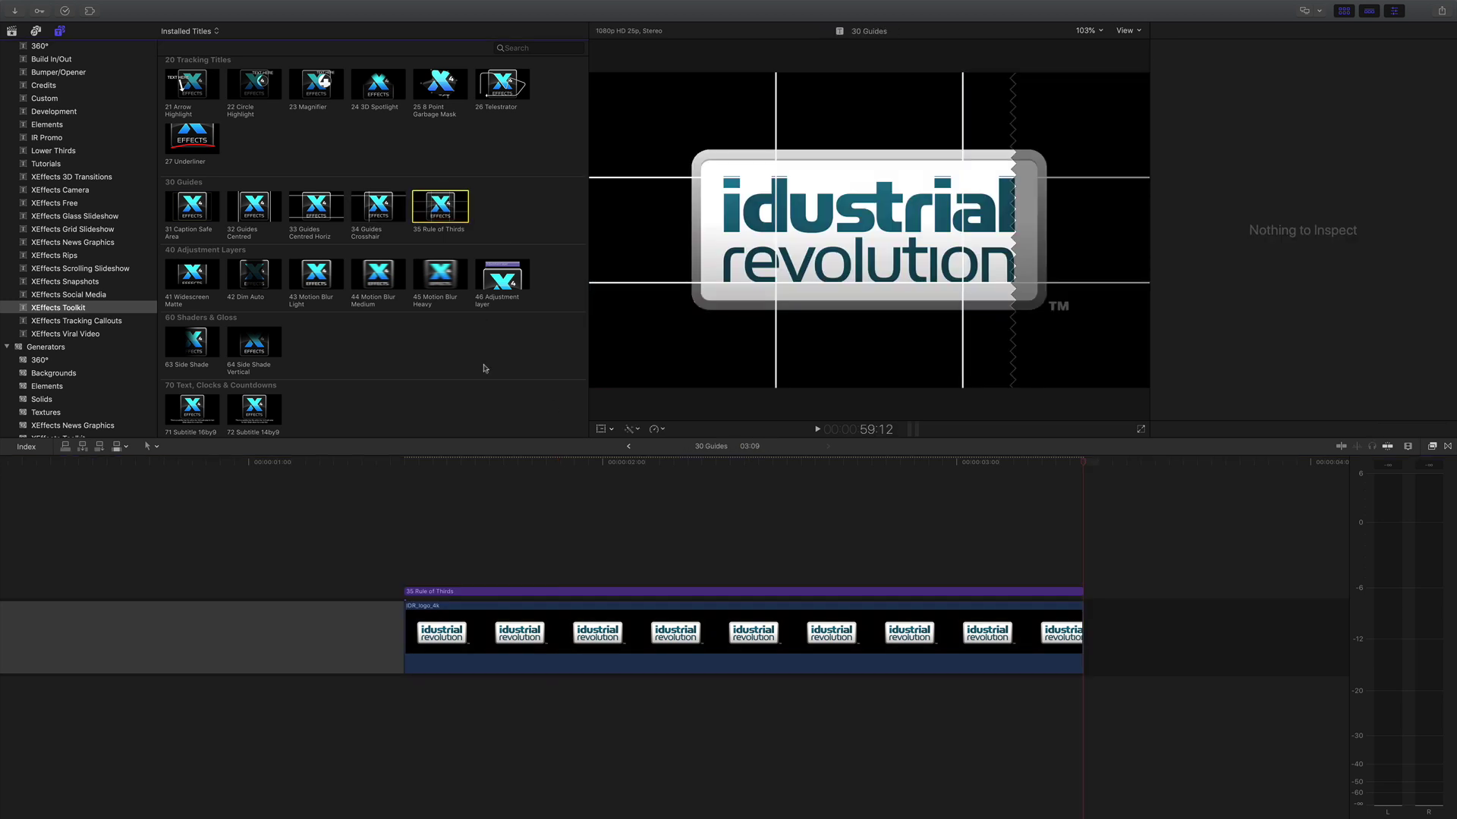
# Shrink the logo to 55% scale.
pyautogui.moveTo(492, 458); pyautogui.dragTo(607, 484)
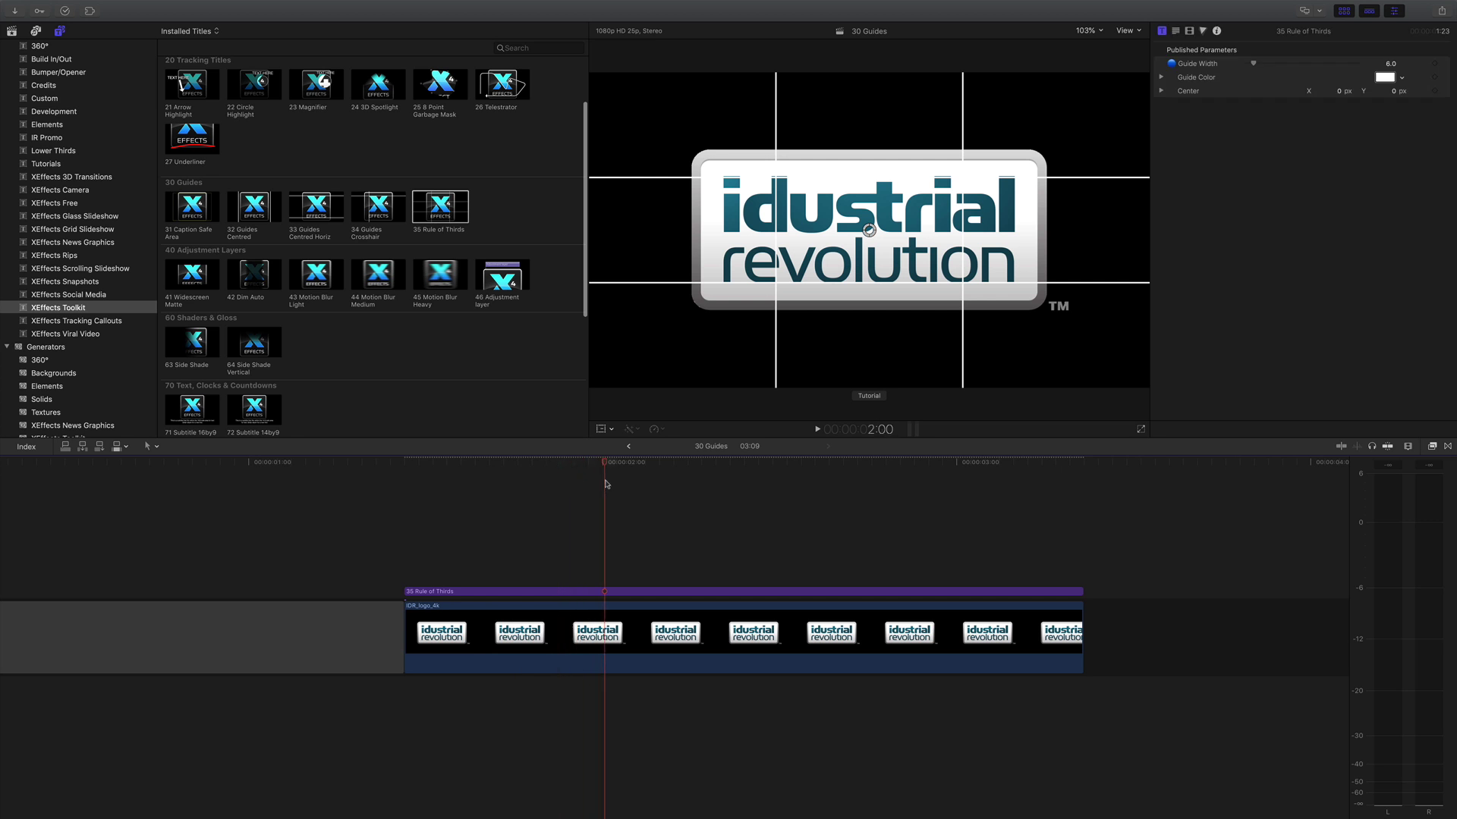
pyautogui.click(607, 628)
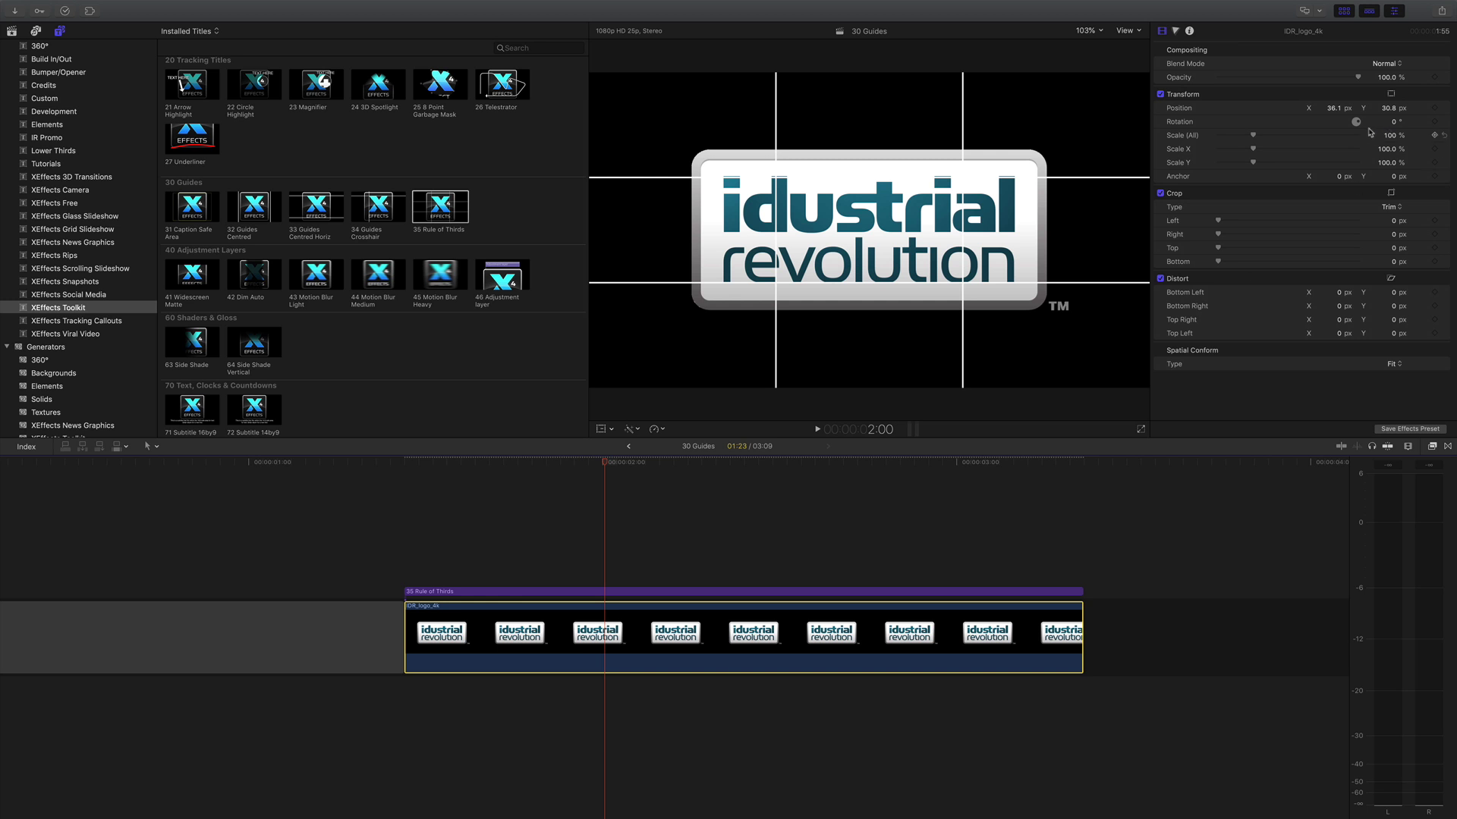
pyautogui.moveTo(1391, 138); pyautogui.dragTo(1386, 108)
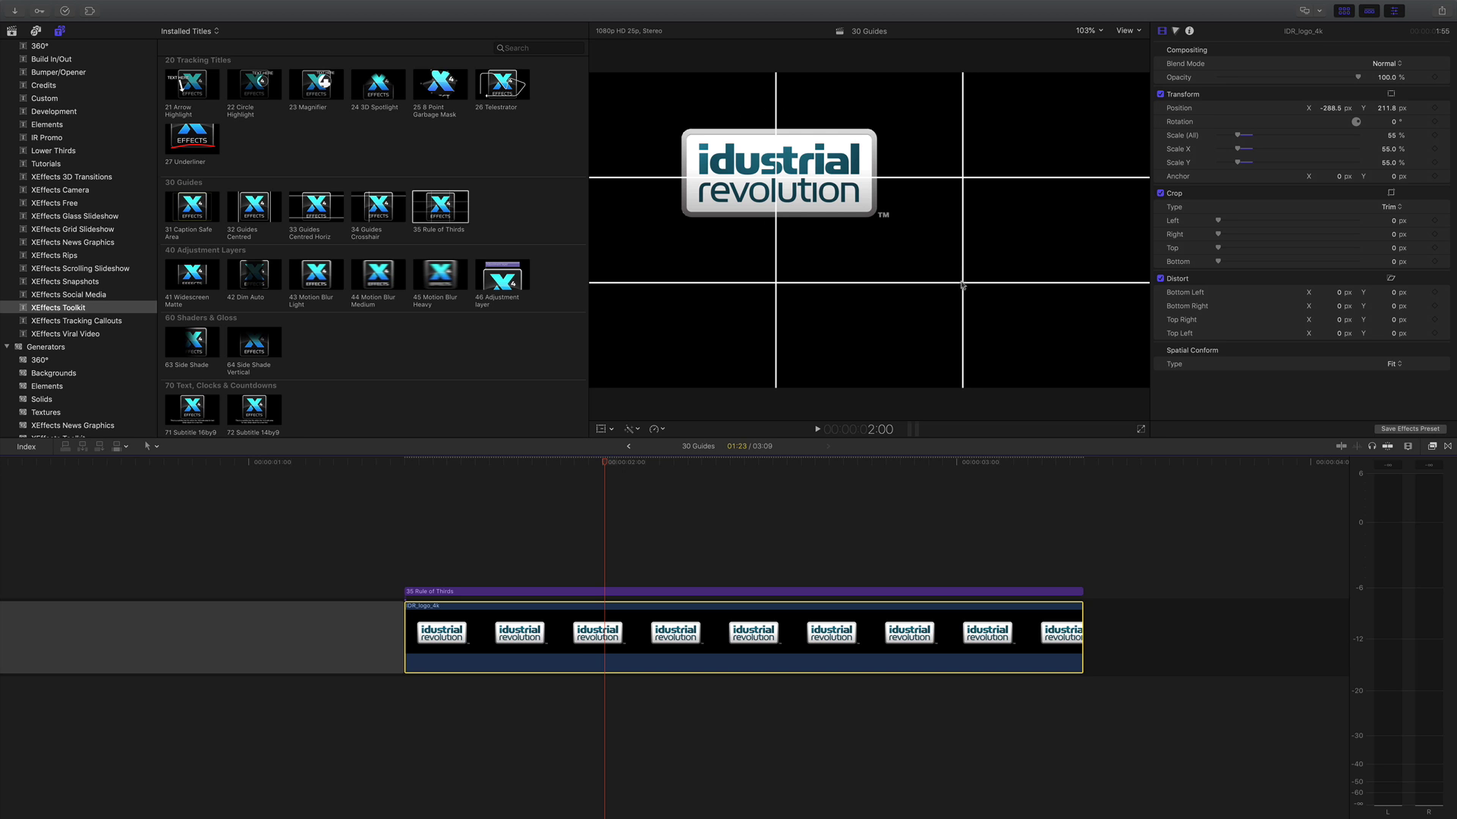
# Test-drag the Rule of Thirds grid and leave it centred.
pyautogui.click(608, 591)
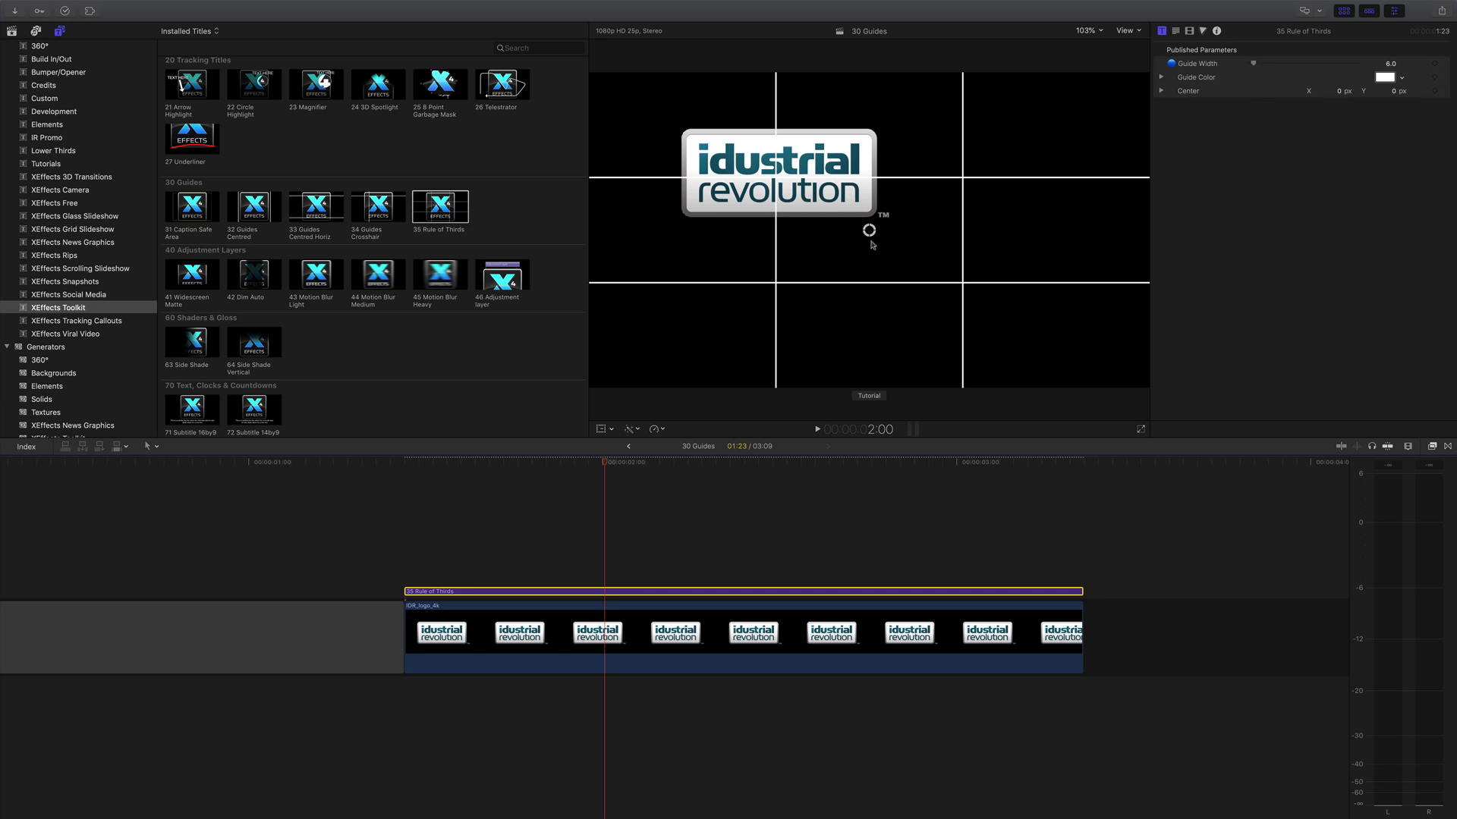
pyautogui.moveTo(870, 231)
pyautogui.mouseDown()
pyautogui.moveTo(888, 234)
pyautogui.moveTo(849, 214)
pyautogui.moveTo(870, 232)
pyautogui.mouseUp()
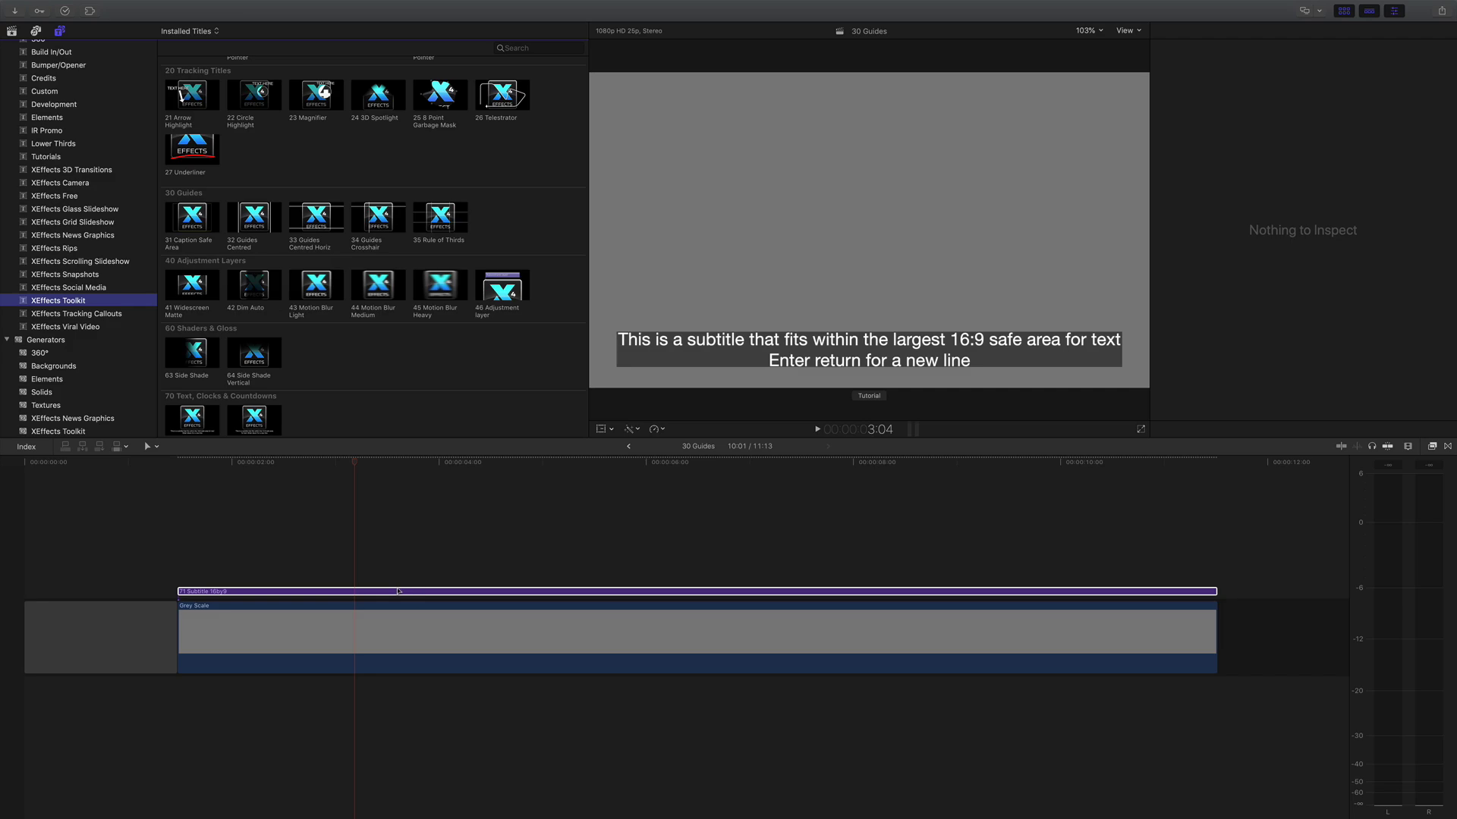
# Connect a 31 Caption Safe Area title above the 16:9 subtitle clip and select it.
pyautogui.click(357, 594)
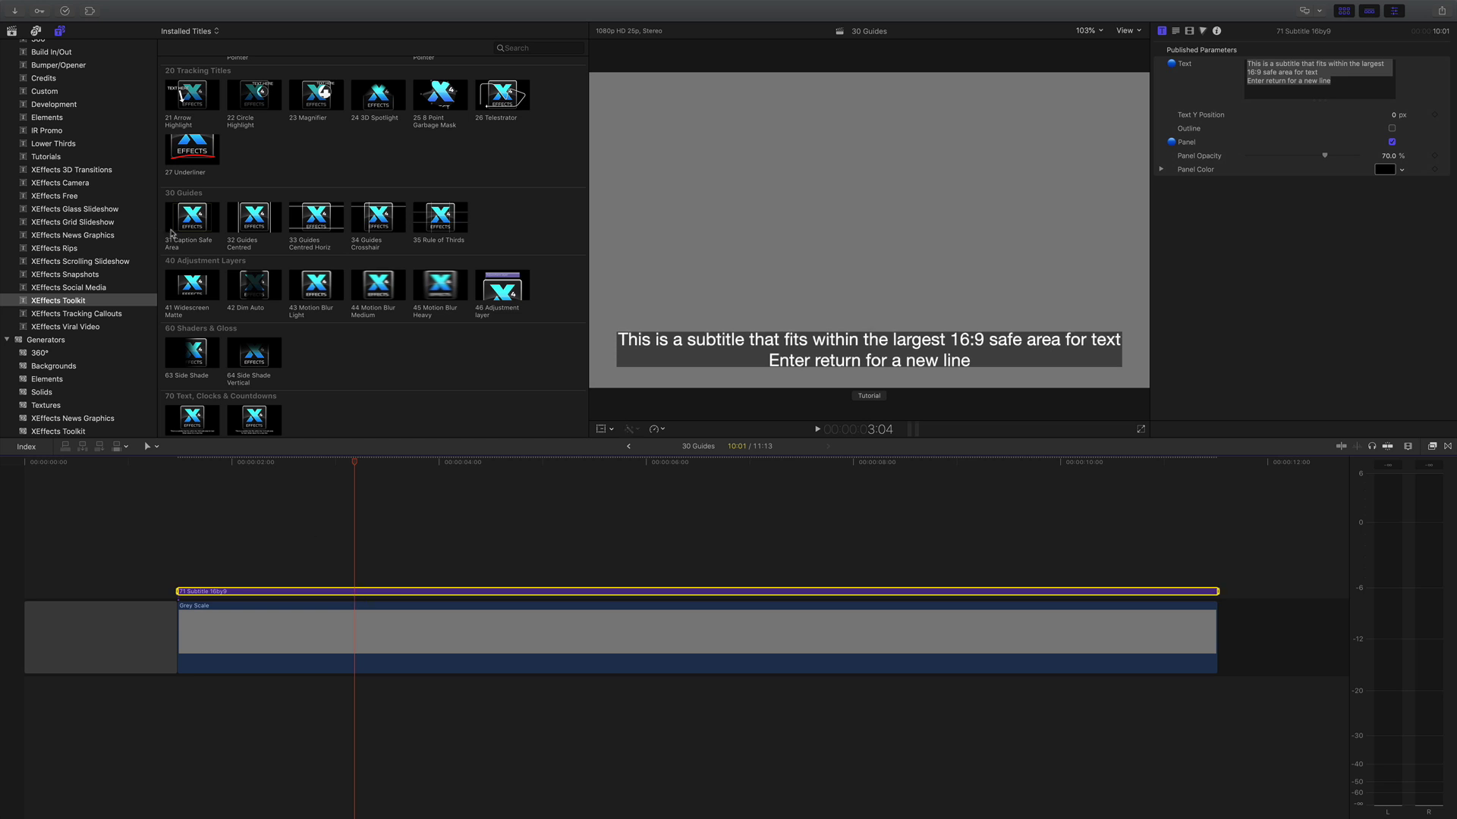
pyautogui.click(196, 232)
pyautogui.press('q')
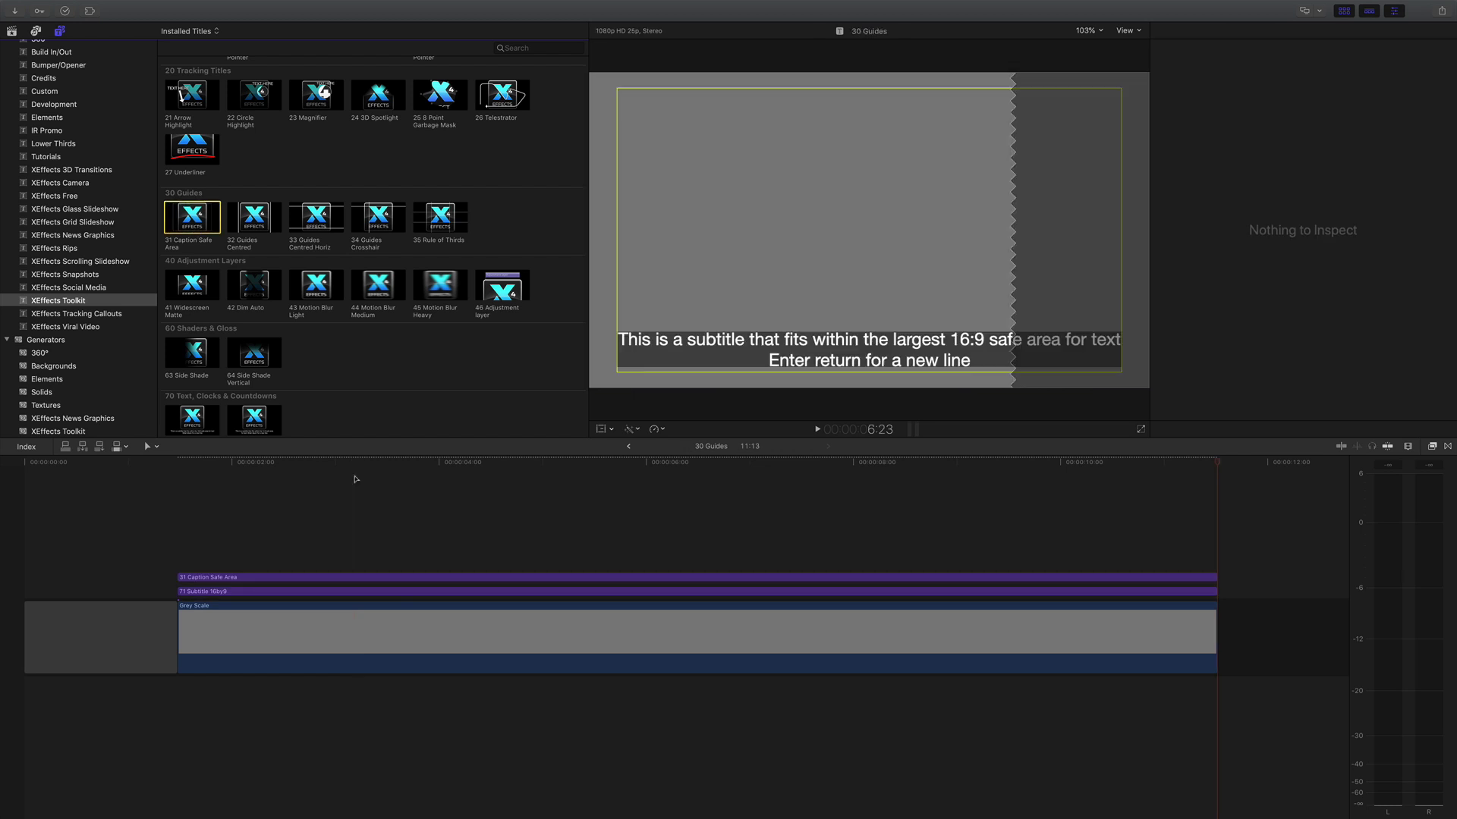
pyautogui.click(356, 459)
pyautogui.click(786, 285)
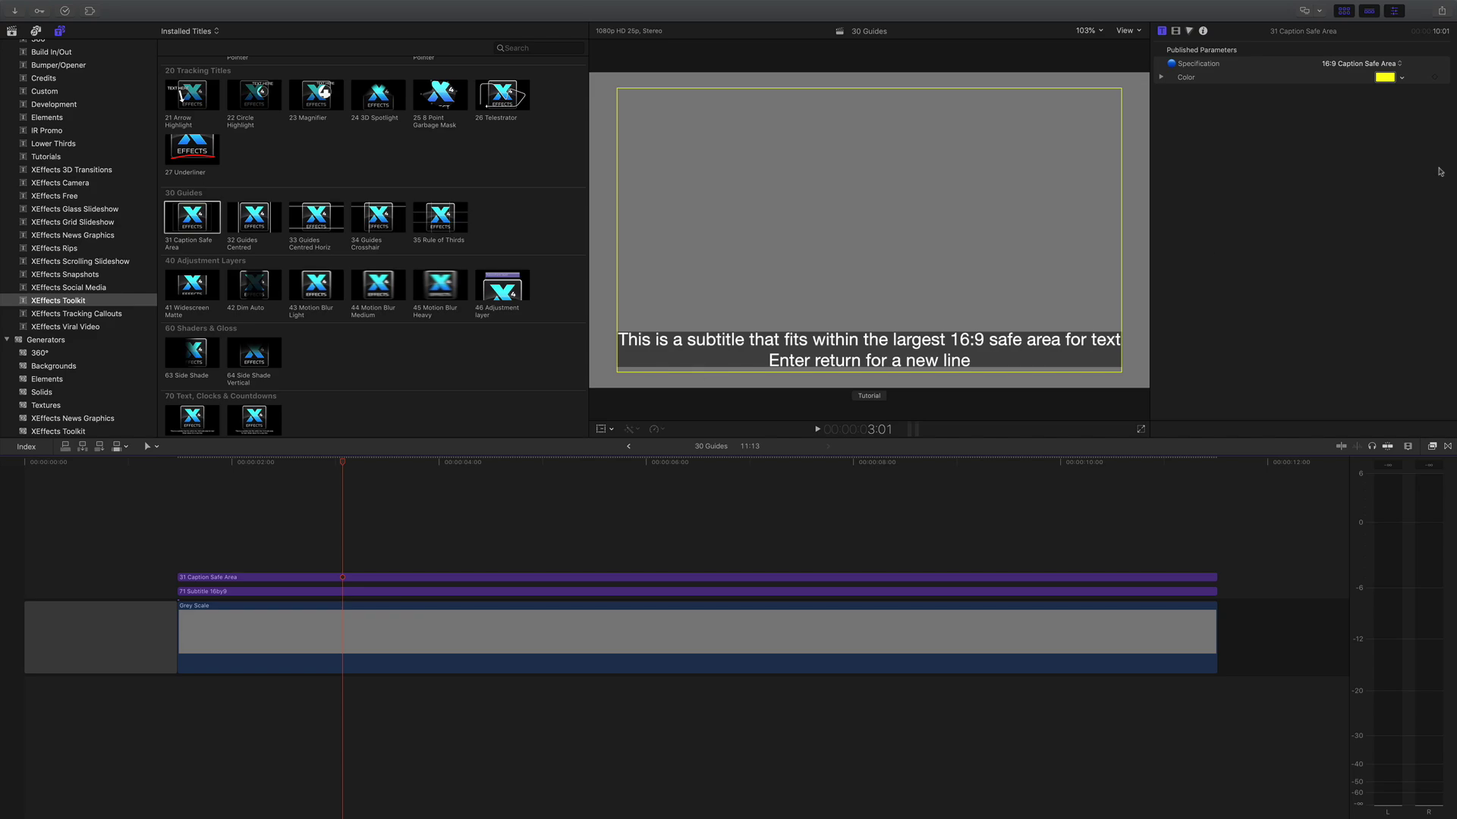
# Make the caption-safe guide red and change its Specification to 4:3 Caption Safe Area.
pyautogui.click(1385, 79)
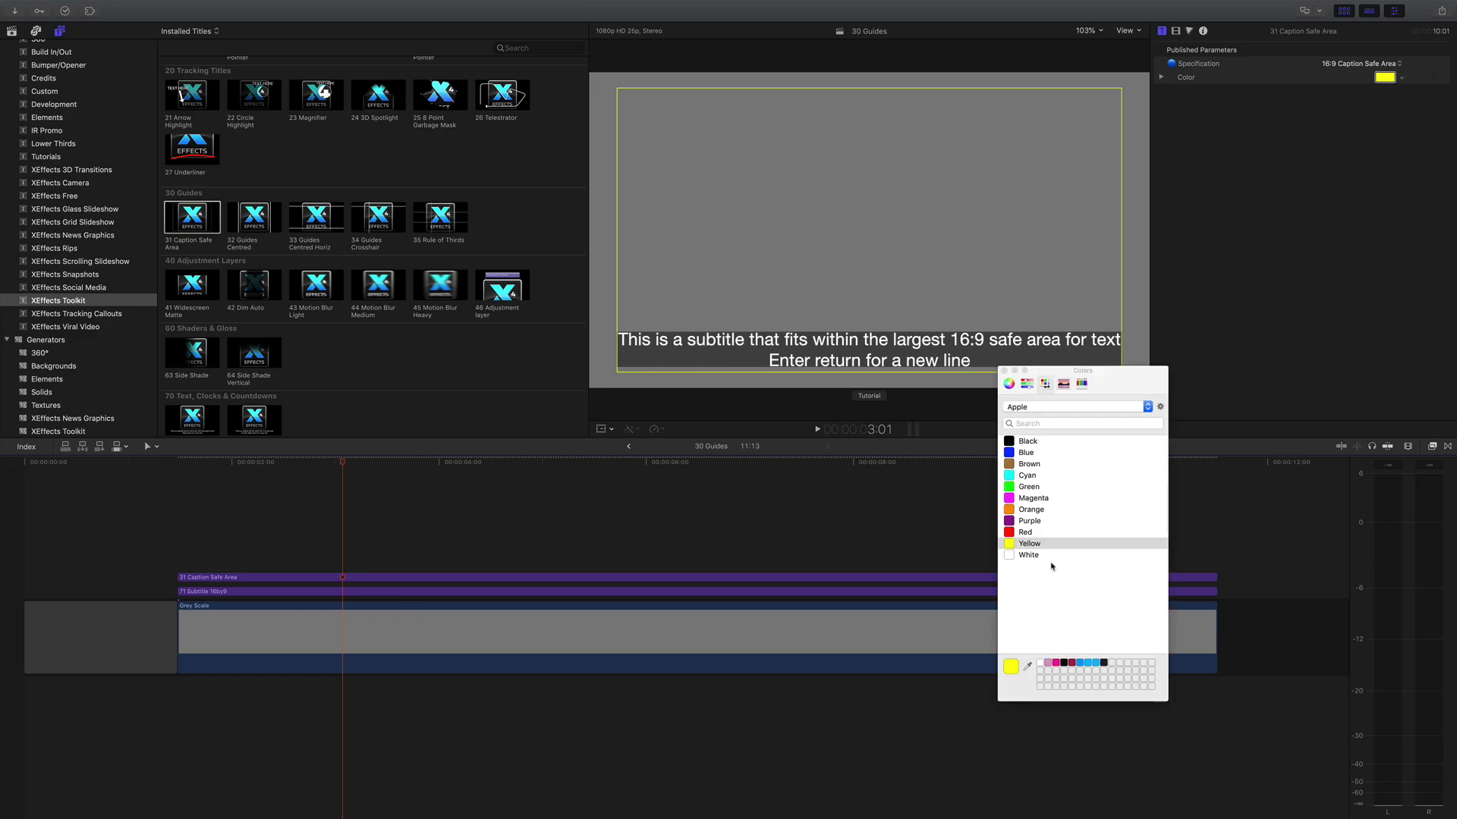
pyautogui.click(1025, 531)
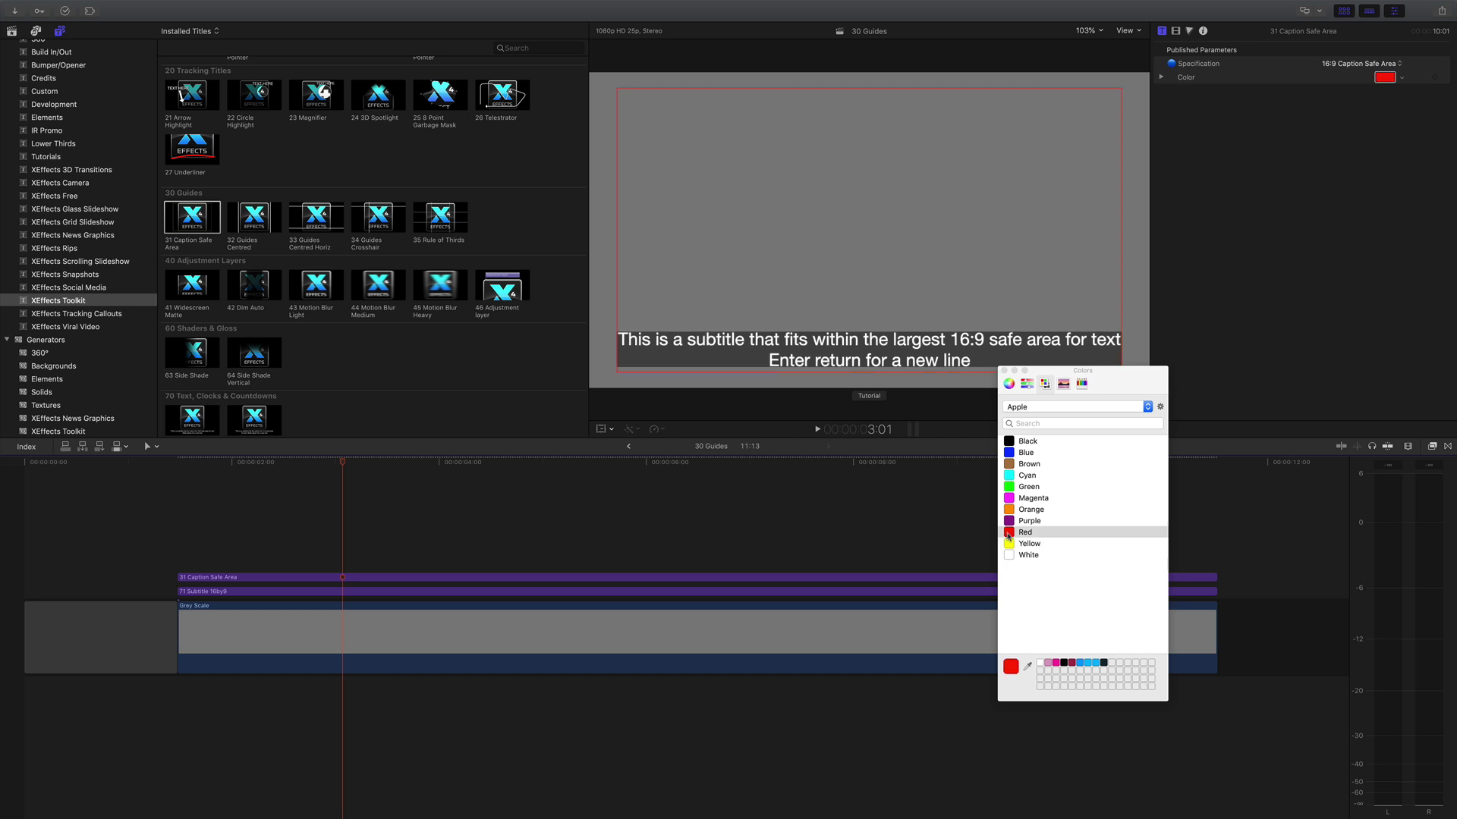
pyautogui.click(1005, 371)
pyautogui.click(1358, 64)
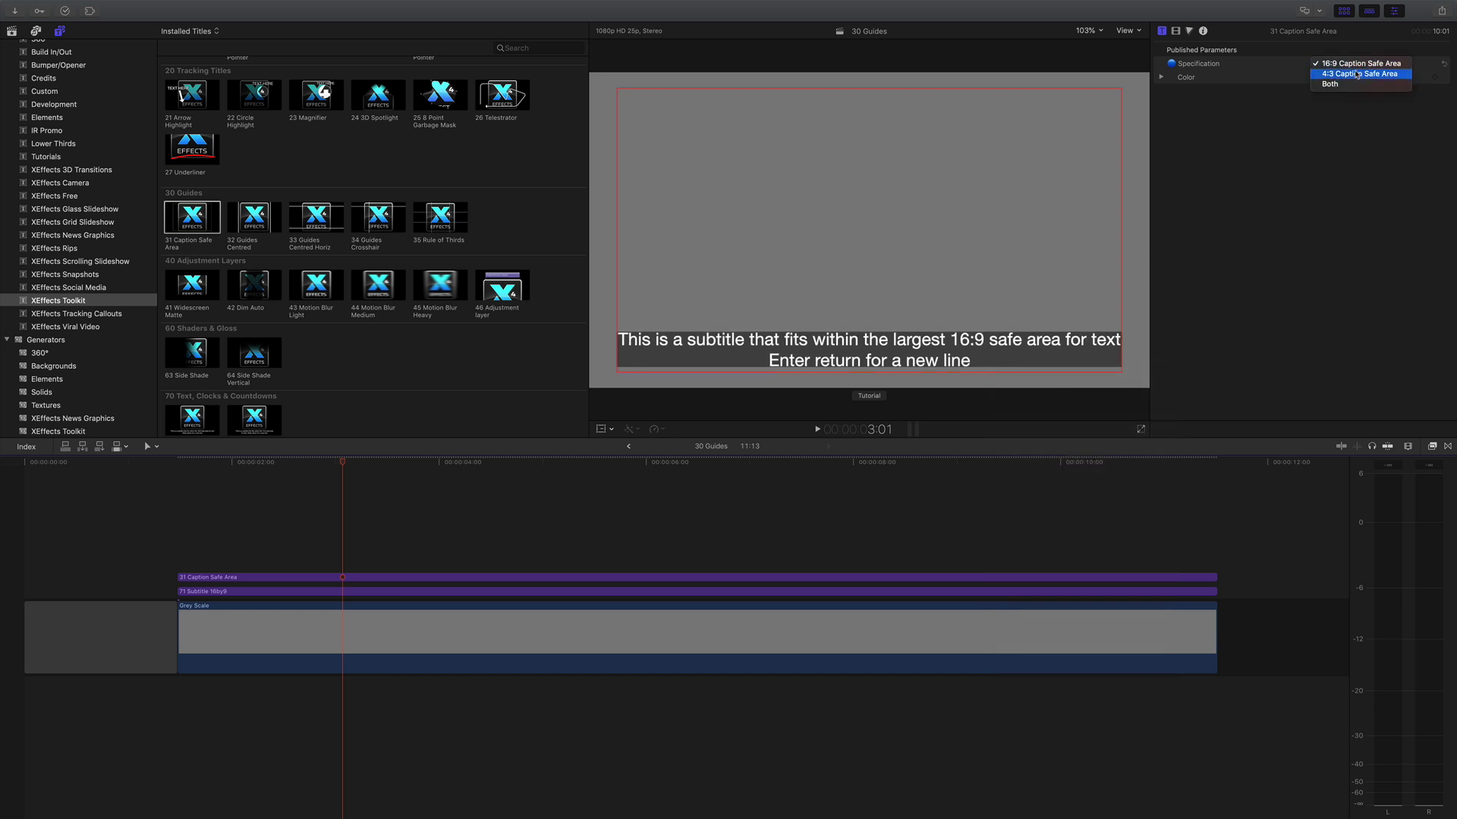
pyautogui.click(1356, 76)
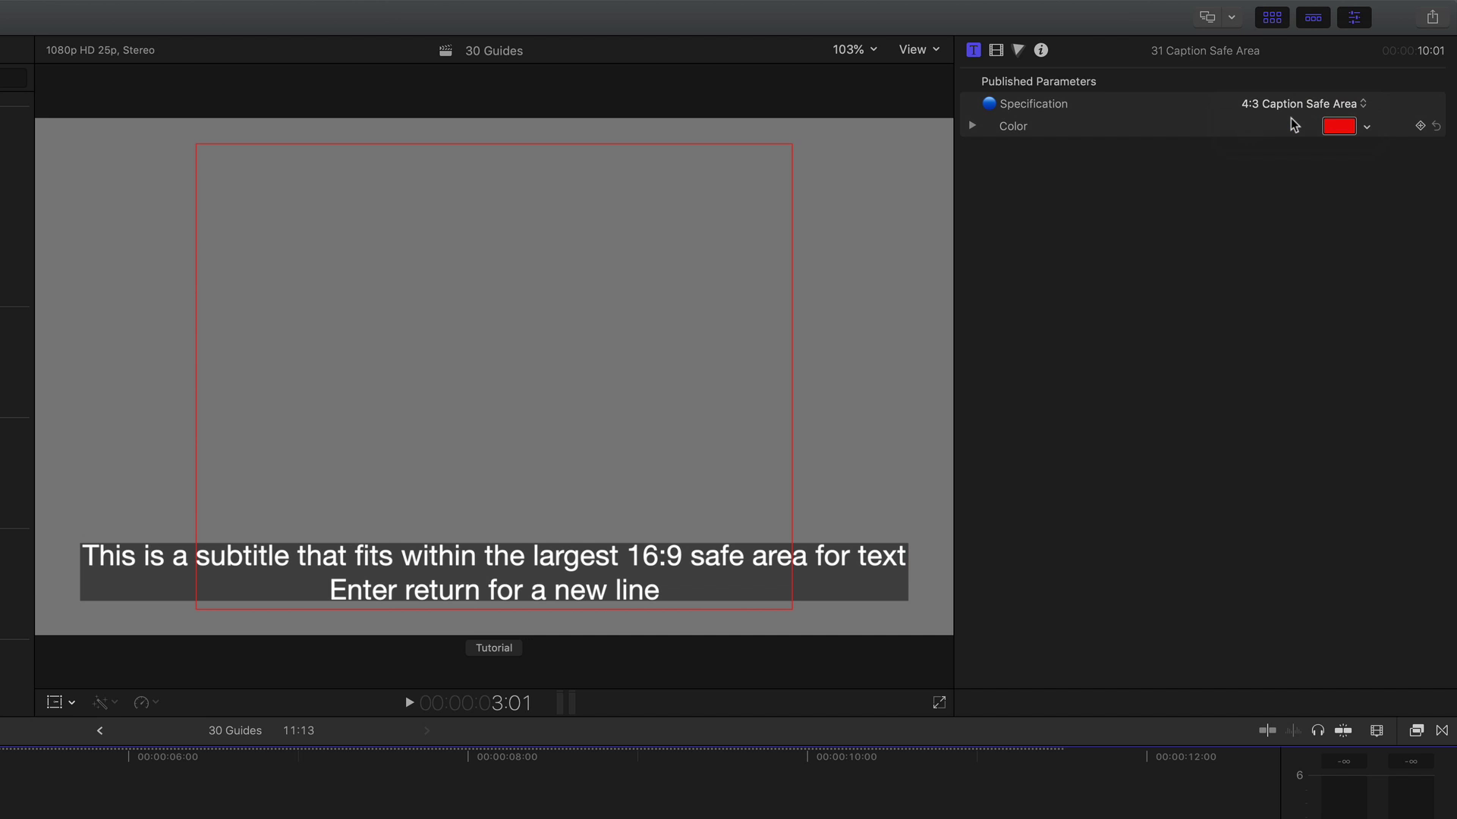